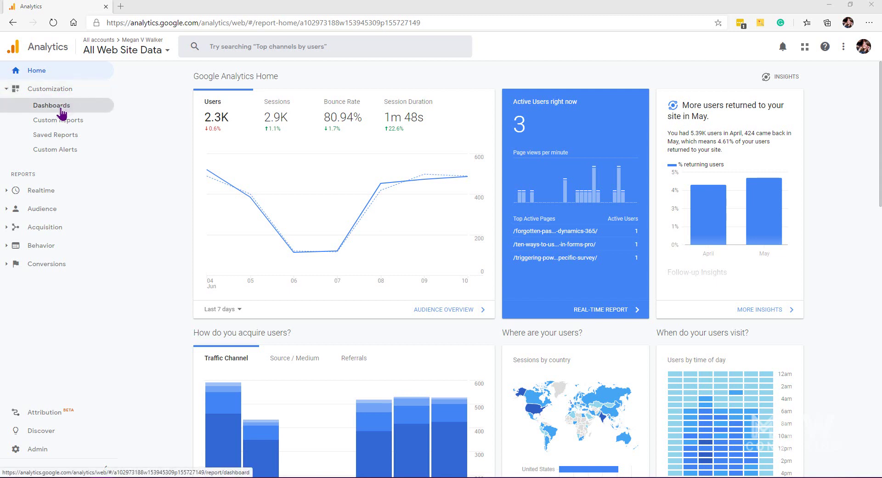
Open the Referral Traffic dashboard and set its date range to May 1, 2020 through June 11, 2020
{"action": "left_click", "coordinate": [61, 110]}
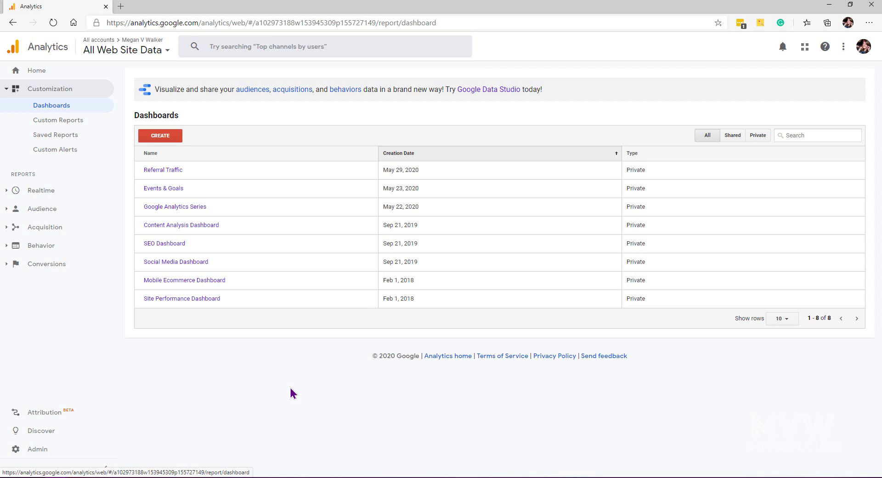
{"action": "left_click", "coordinate": [158, 171]}
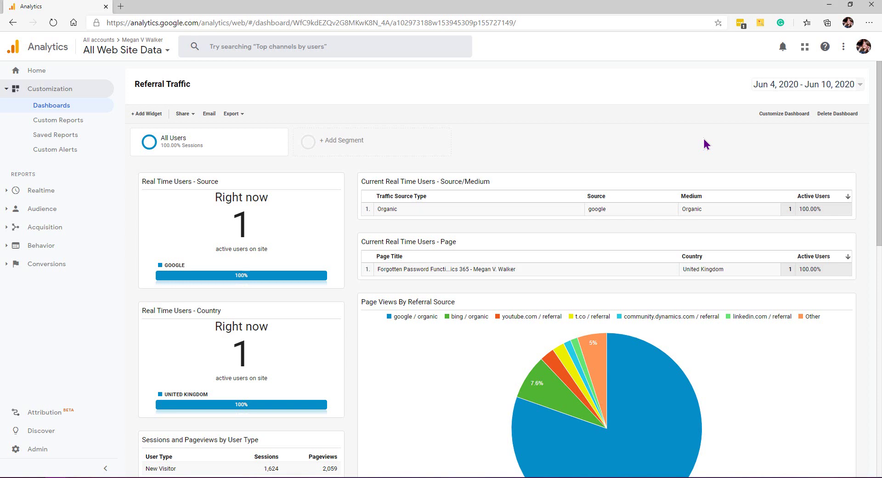
{"action": "left_click", "coordinate": [857, 85]}
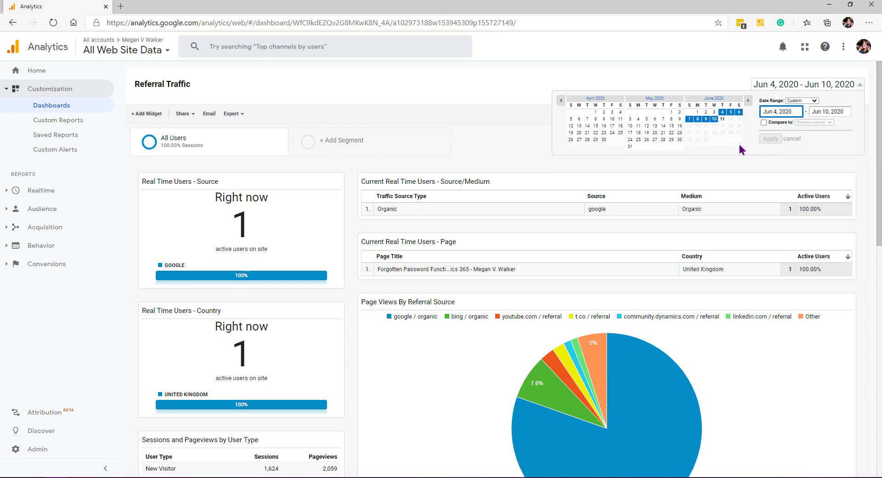
{"action": "left_click", "coordinate": [671, 112]}
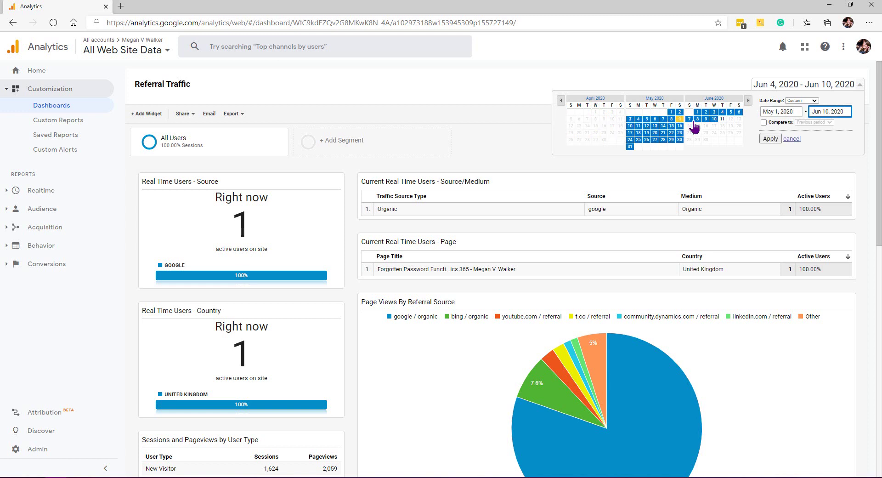
{"action": "left_click", "coordinate": [722, 119]}
{"action": "left_click", "coordinate": [770, 138]}
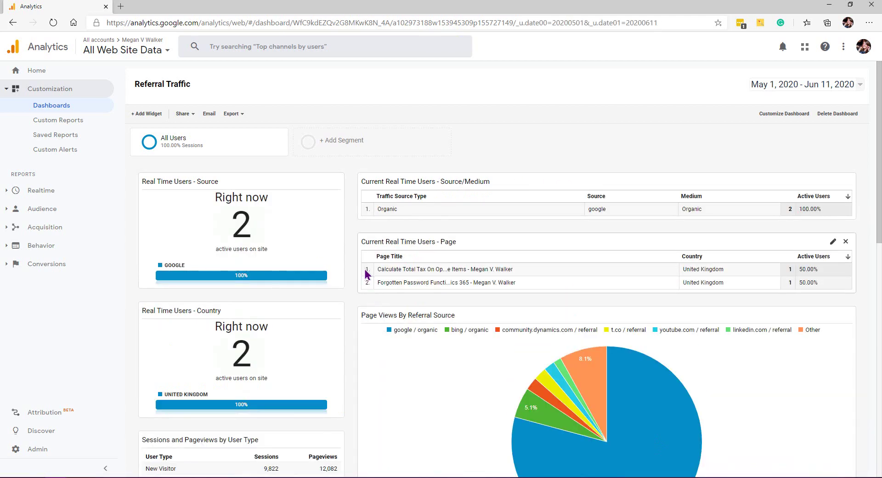
Examine the Referral Traffic widgets, including real-time users, page views by referral source, users by location, and sessions by source and user type
{"action": "scroll", "coordinate": [368, 273], "scroll_direction": "down", "scroll_amount": 3}
{"action": "scroll", "coordinate": [368, 274], "scroll_direction": "up", "scroll_amount": 1}
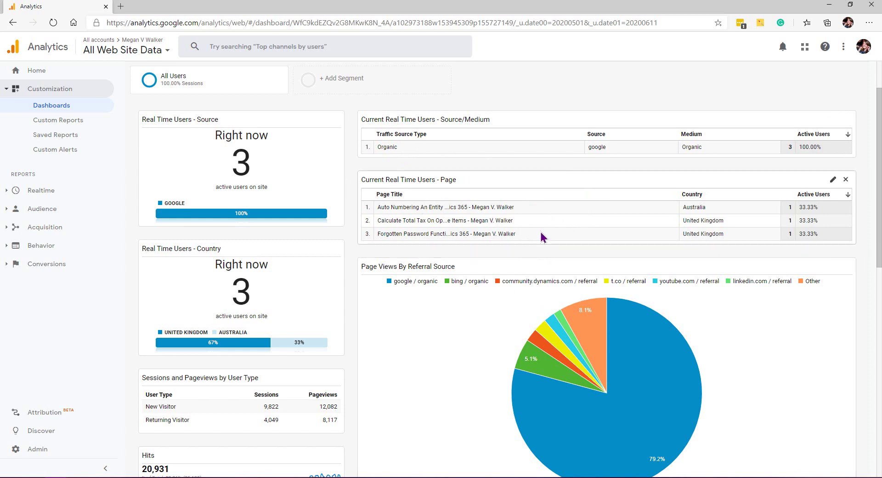
{"action": "scroll", "coordinate": [542, 234], "scroll_direction": "down", "scroll_amount": 4}
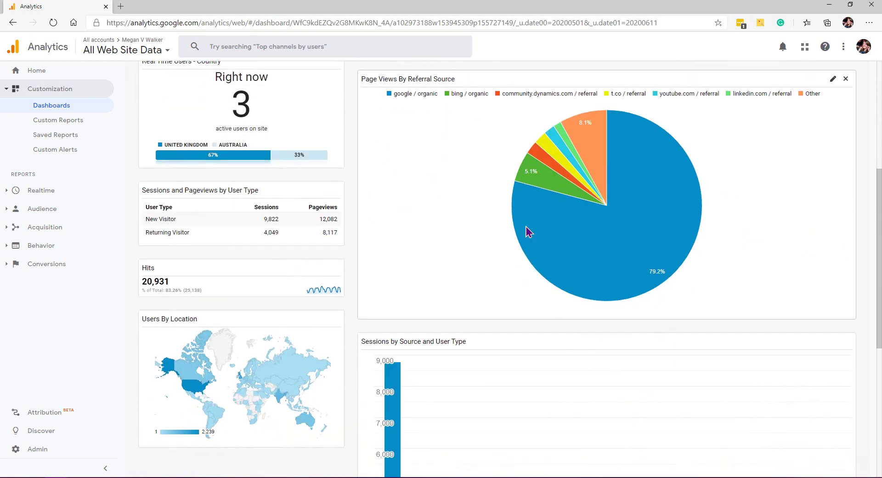
{"action": "scroll", "coordinate": [812, 174], "scroll_direction": "up", "scroll_amount": 5}
{"action": "scroll", "coordinate": [811, 175], "scroll_direction": "down", "scroll_amount": 4}
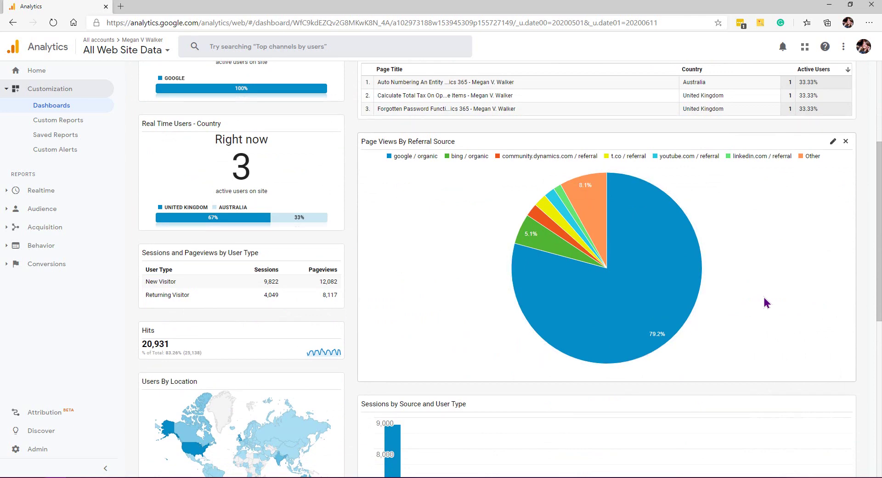
{"action": "scroll", "coordinate": [255, 232], "scroll_direction": "down", "scroll_amount": 3}
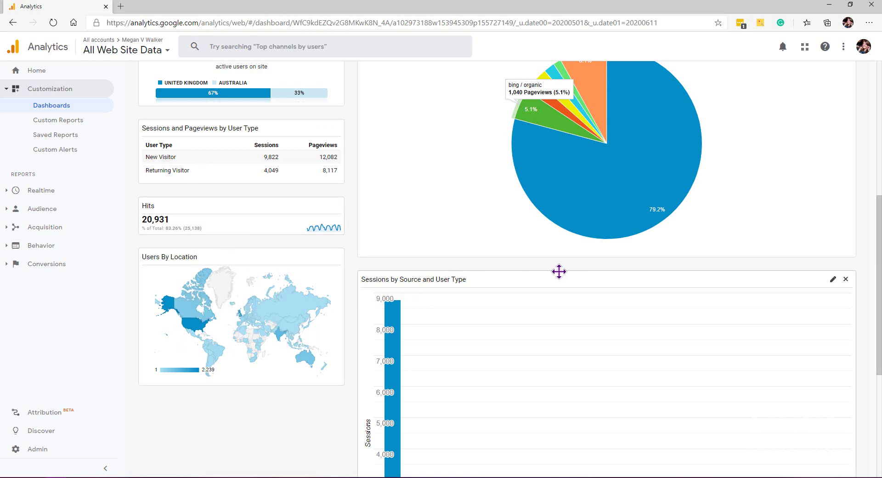
{"action": "scroll", "coordinate": [518, 272], "scroll_direction": "up", "scroll_amount": 4}
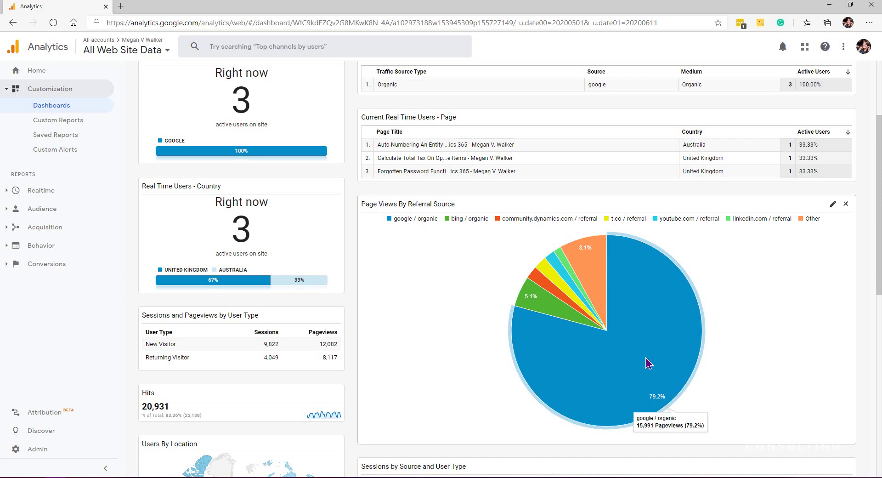
{"action": "mouse_move", "coordinate": [548, 311]}
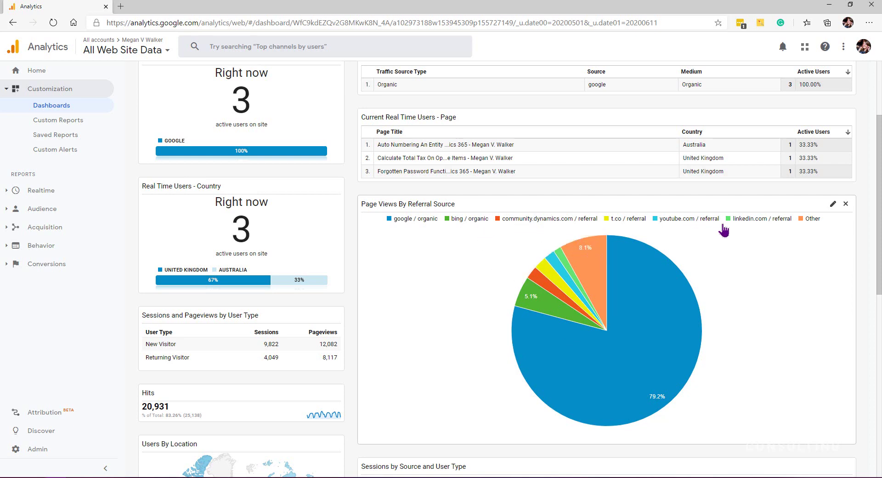
{"action": "scroll", "coordinate": [761, 258], "scroll_direction": "down", "scroll_amount": 8}
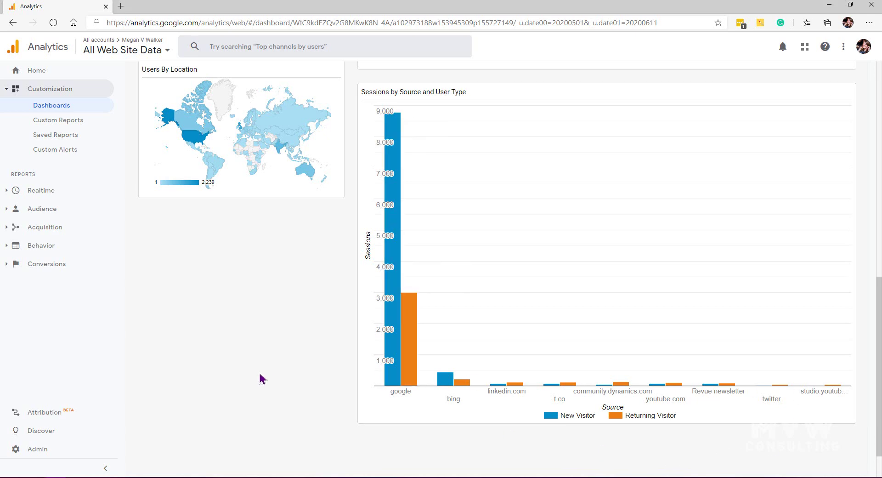
{"action": "scroll", "coordinate": [259, 378], "scroll_direction": "up", "scroll_amount": 8}
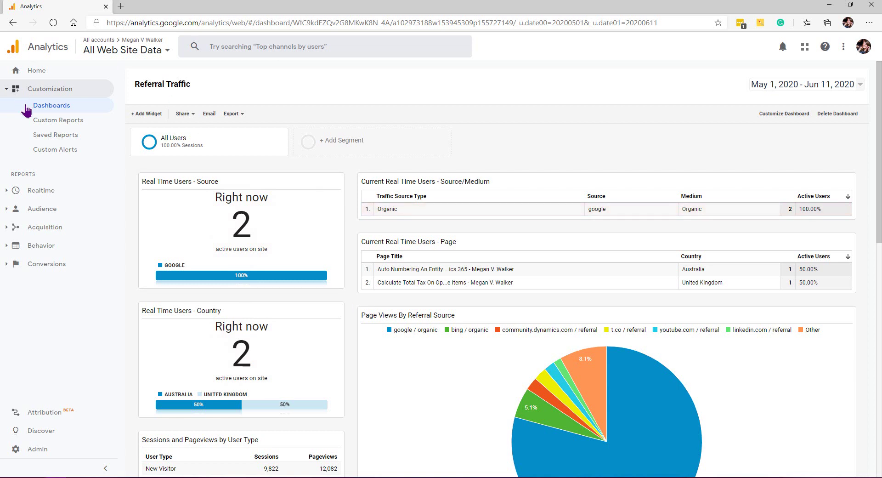
Create a new dashboard named Social Traffic Overview from the Starter Dashboard template and review its default widgets
{"action": "left_click", "coordinate": [41, 109]}
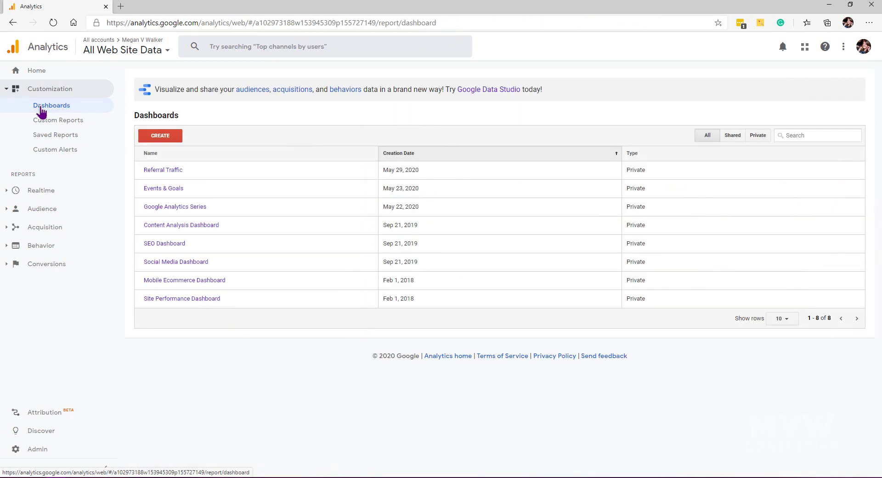
{"action": "left_click", "coordinate": [168, 138]}
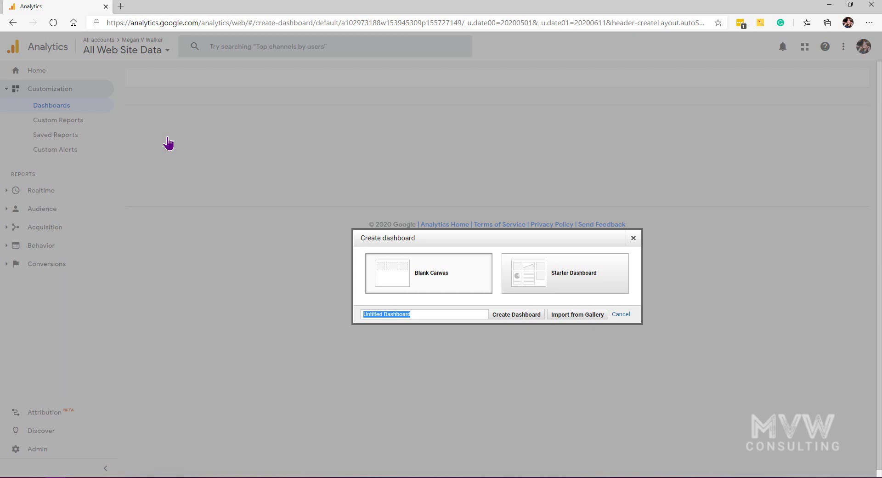
{"action": "type", "text": "Social Traffic Overview"}
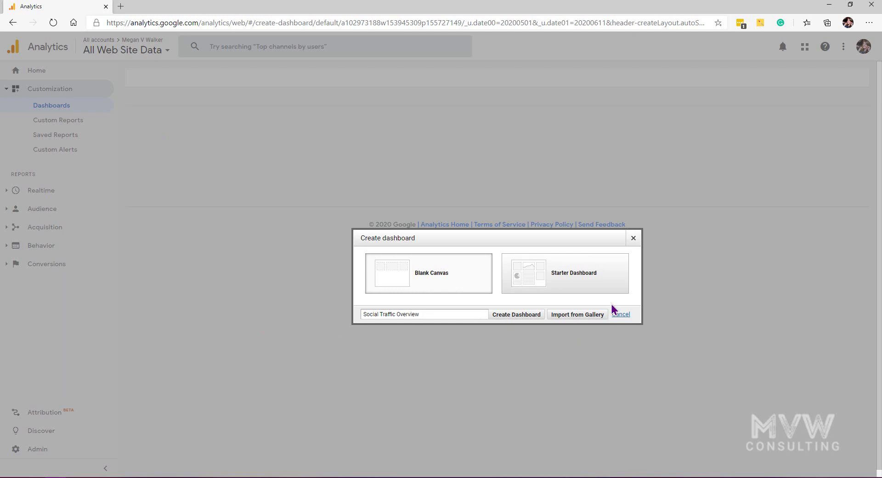
{"action": "left_click", "coordinate": [596, 288]}
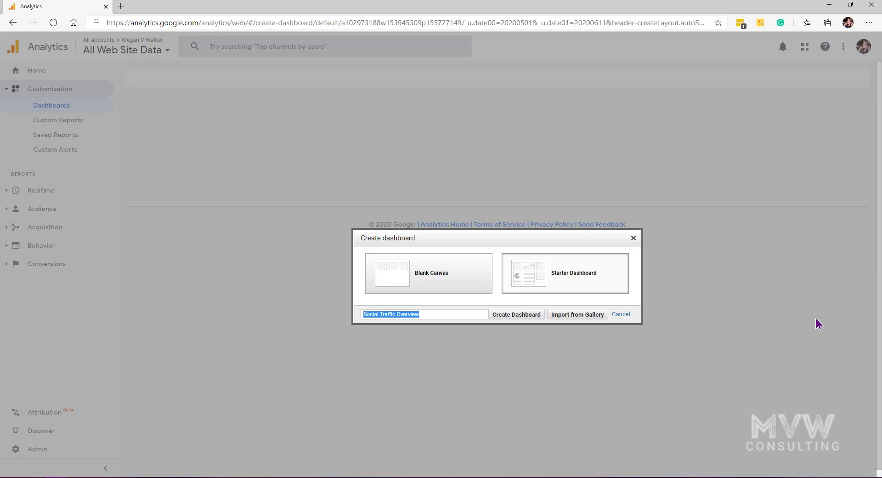
{"action": "left_click", "coordinate": [500, 314]}
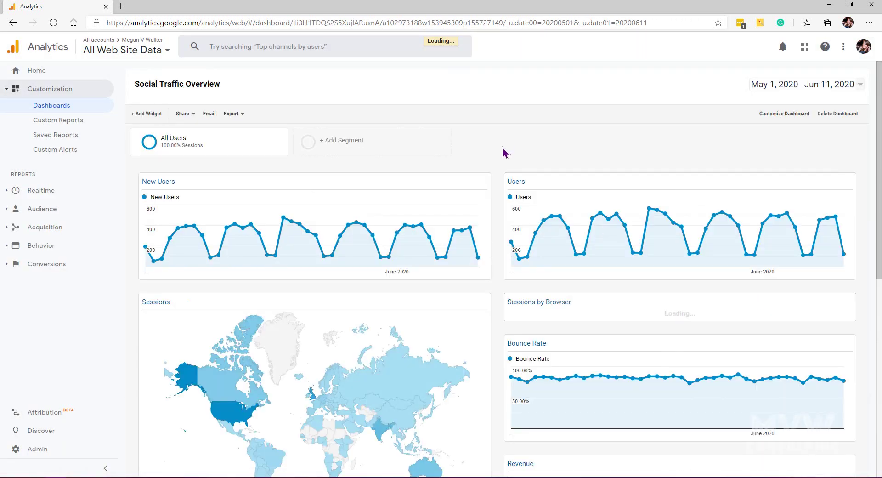
{"action": "scroll", "coordinate": [507, 149], "scroll_direction": "down", "scroll_amount": 8}
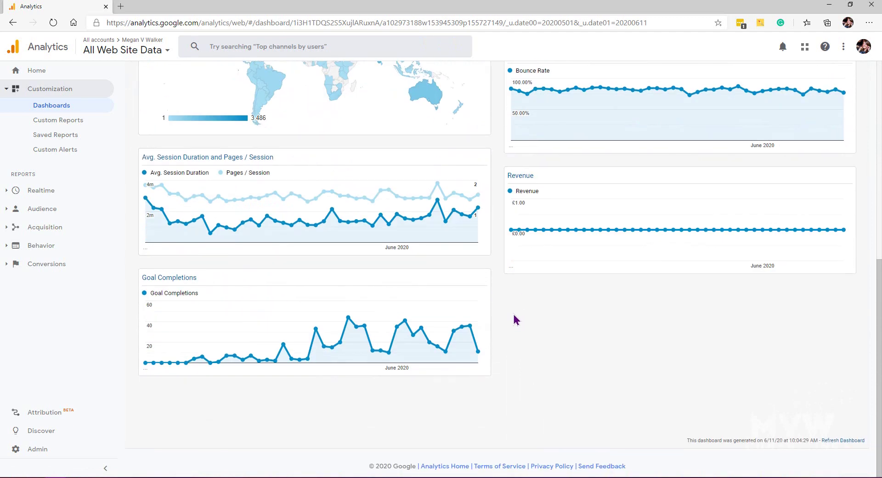
{"action": "scroll", "coordinate": [506, 275], "scroll_direction": "up", "scroll_amount": 8}
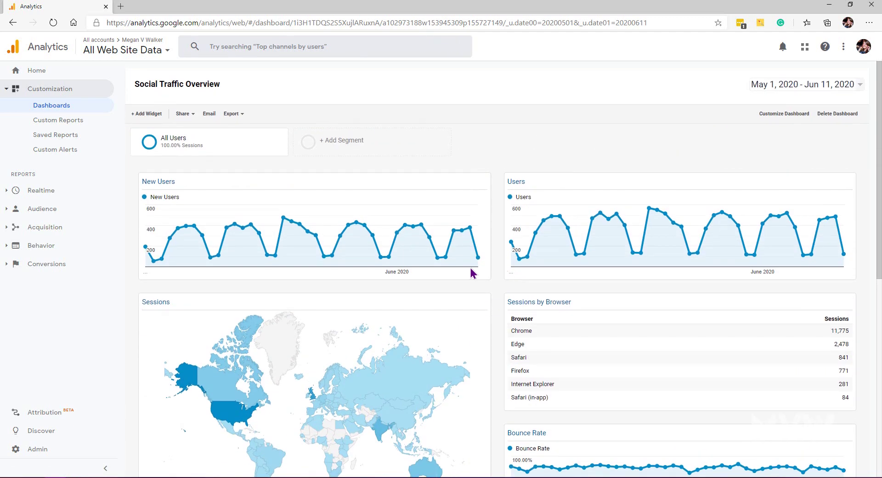
{"action": "scroll", "coordinate": [482, 271], "scroll_direction": "down", "scroll_amount": 5}
{"action": "scroll", "coordinate": [491, 251], "scroll_direction": "up", "scroll_amount": 5}
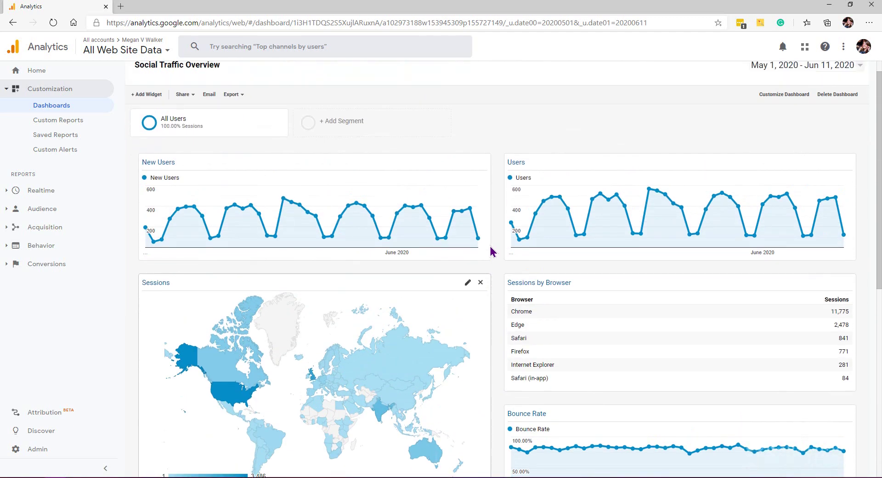
Delete the Social Traffic Overview dashboard that was built from the starter template
{"action": "left_click", "coordinate": [45, 109]}
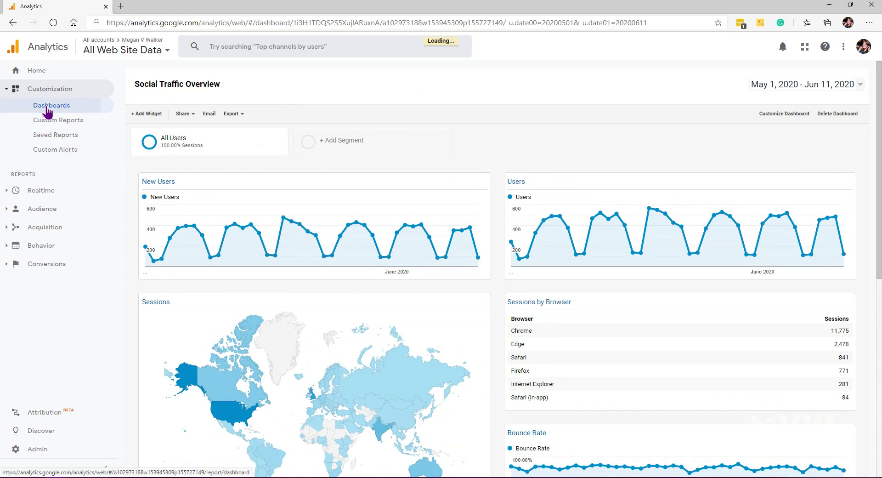
{"action": "left_click", "coordinate": [720, 171]}
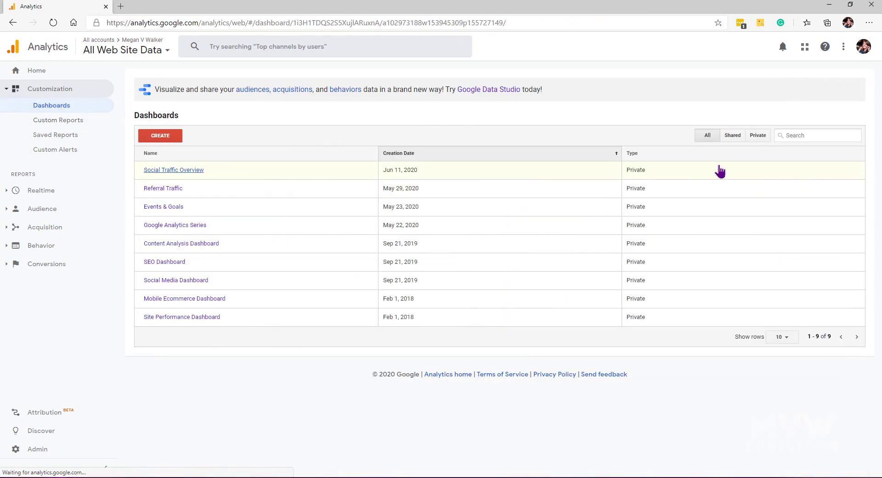
{"action": "left_click", "coordinate": [837, 114]}
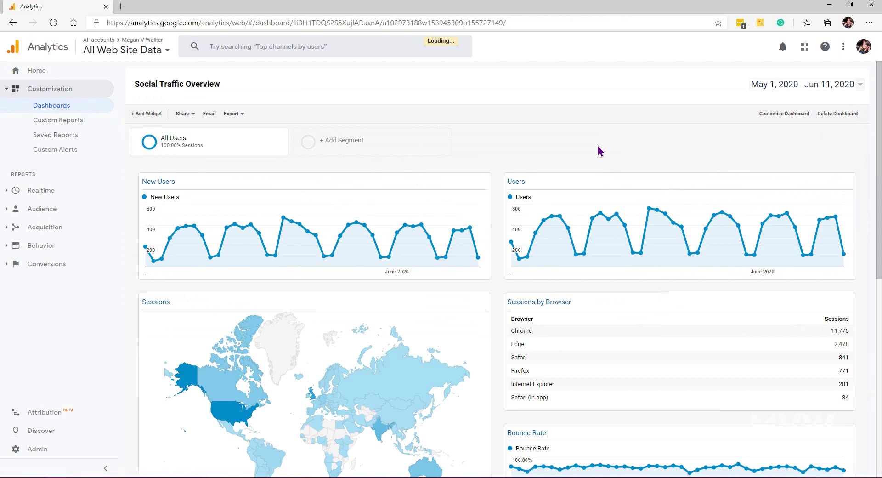
{"action": "left_click", "coordinate": [427, 312]}
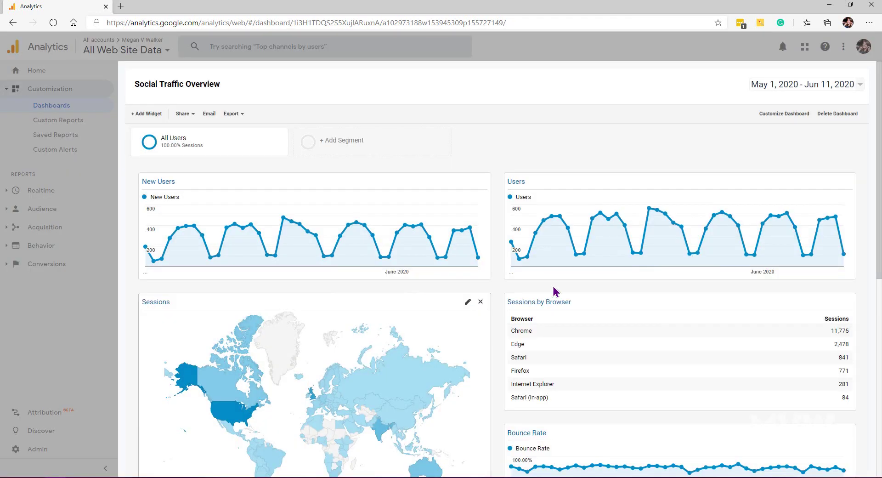
Create a new Blank Canvas dashboard named Social Traffic Overview
{"action": "left_click", "coordinate": [159, 138]}
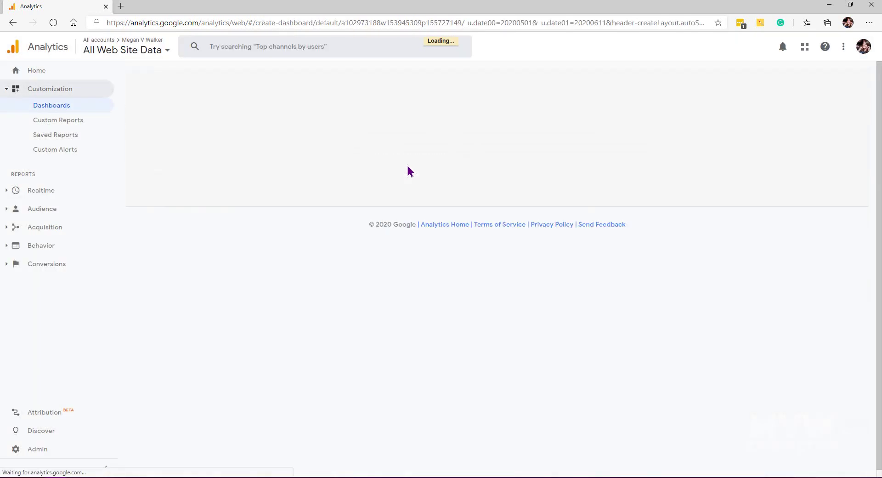
{"action": "type", "text": "S"}
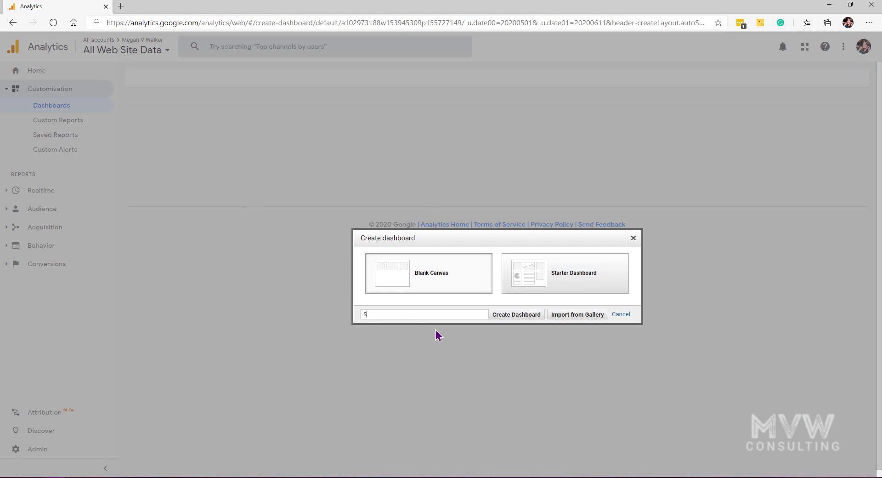
{"action": "type", "text": "ocial Traffice"}
{"action": "key", "text": "BackSpace"}
{"action": "type", "text": "Overview"}
{"action": "left_click", "coordinate": [435, 288]}
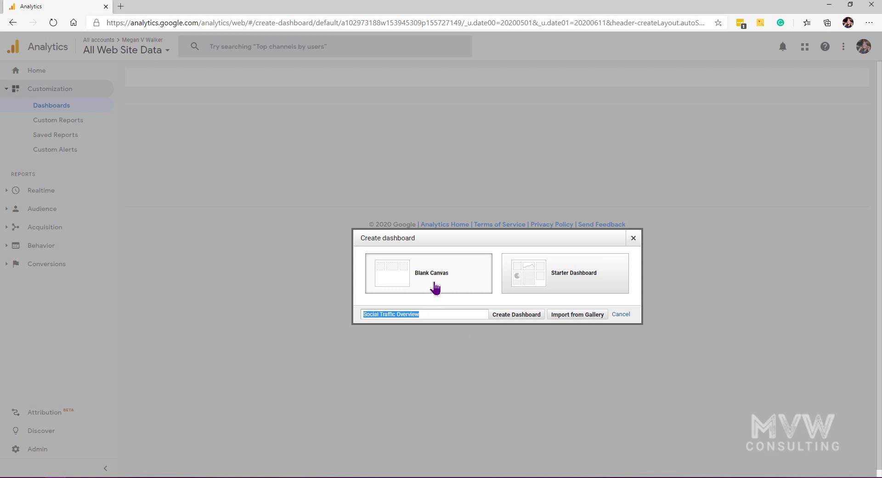
{"action": "left_click", "coordinate": [523, 317]}
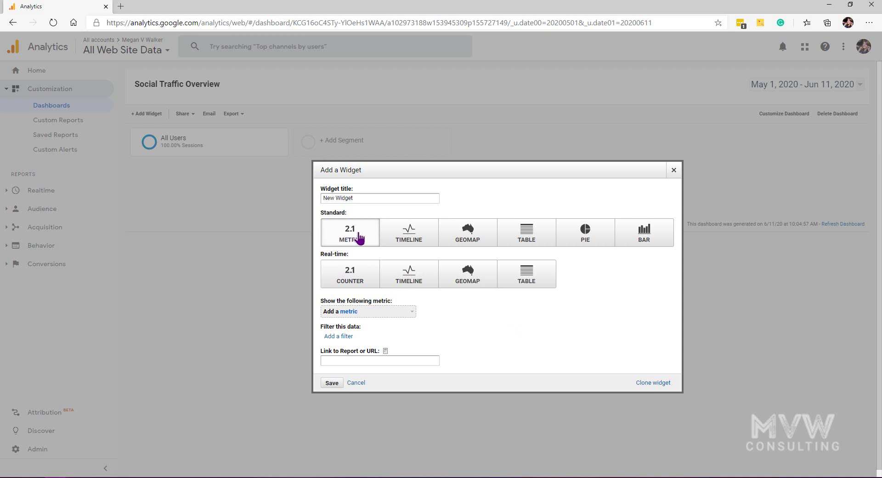
Title the new standard metric widget Social Media Traffic Visitors
{"action": "scroll", "coordinate": [546, 304], "scroll_direction": "down", "scroll_amount": 1}
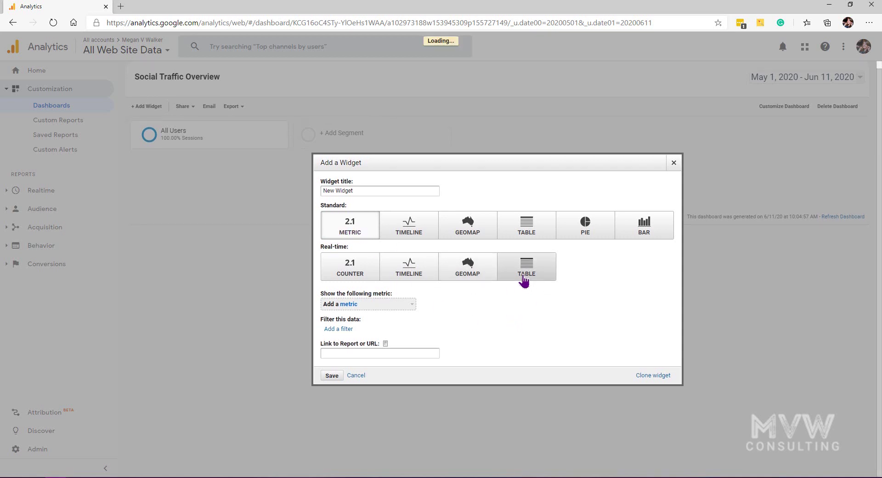
{"action": "left_click_drag", "start_coordinate": [386, 190], "coordinate": [287, 194]}
{"action": "type", "text": "Social Media Traffice"}
{"action": "key", "text": "BackSpace"}
{"action": "key", "text": "BackSpace"}
{"action": "type", "text": "Visitors"}
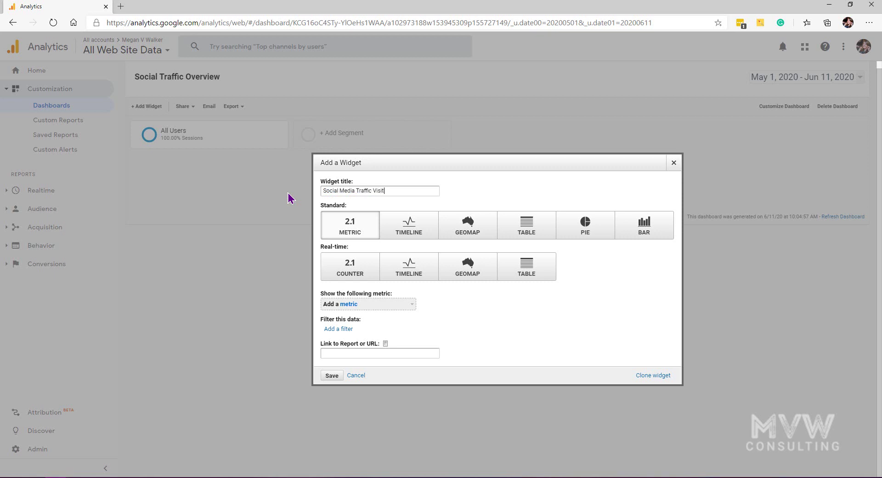
Set the widget to show the Users metric and save it to the dashboard
{"action": "left_click", "coordinate": [397, 305]}
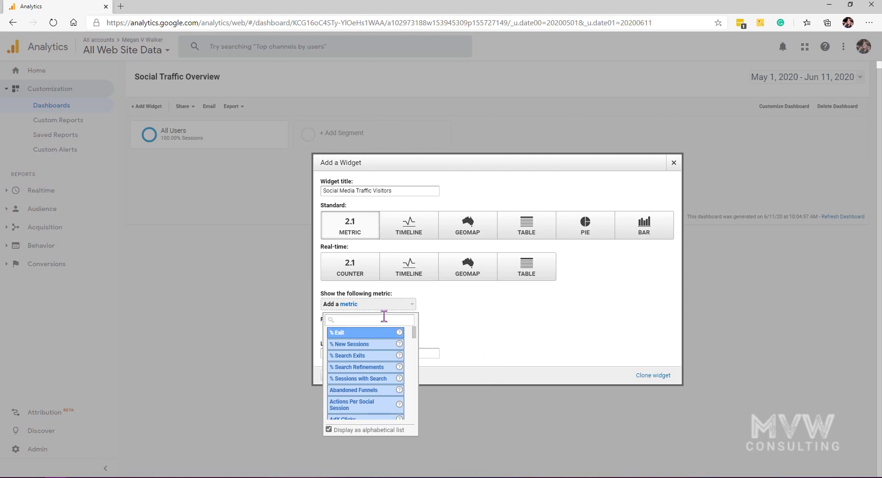
{"action": "type", "text": "user"}
{"action": "scroll", "coordinate": [394, 355], "scroll_direction": "down", "scroll_amount": 3}
{"action": "scroll", "coordinate": [394, 355], "scroll_direction": "down", "scroll_amount": 2}
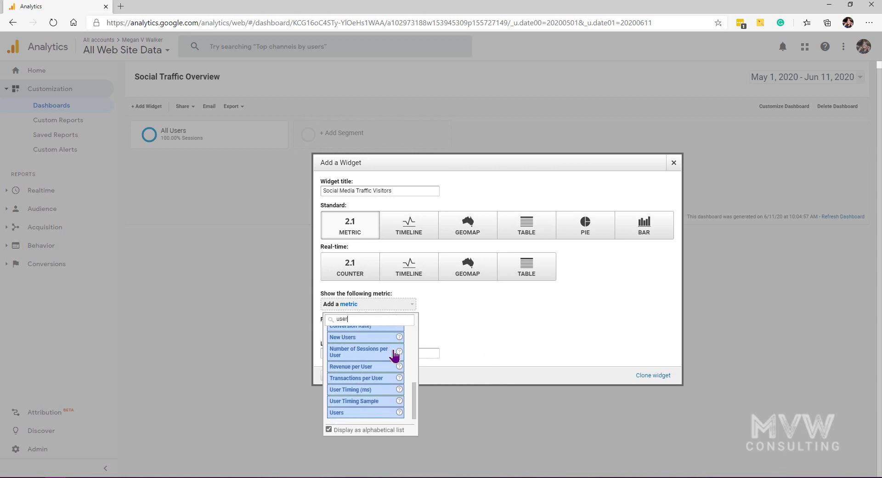
{"action": "left_click", "coordinate": [346, 414]}
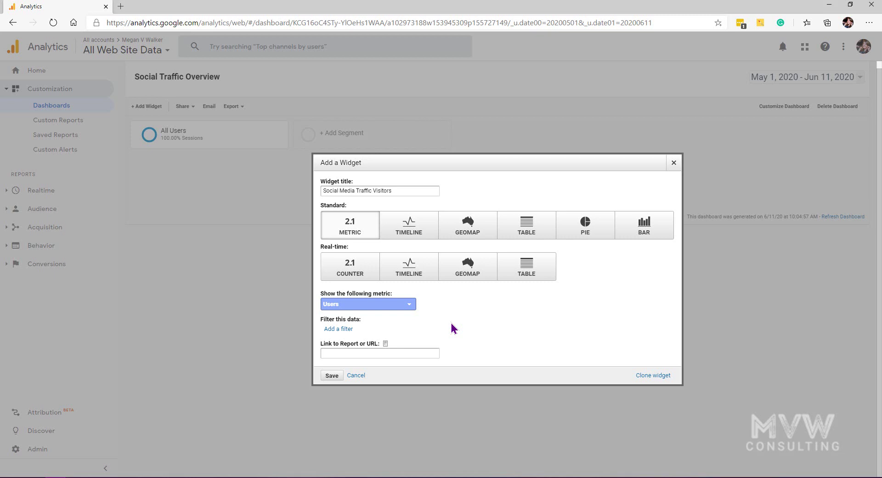
{"action": "left_click", "coordinate": [328, 377]}
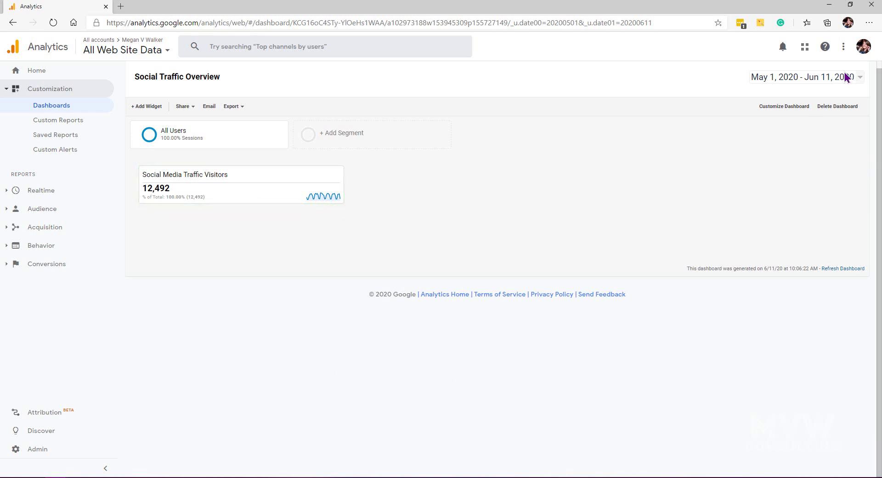
Change the dashboard layout to two equal 50% columns and save it
{"action": "mouse_move", "coordinate": [155, 192]}
{"action": "mouse_move", "coordinate": [197, 173]}
{"action": "left_click", "coordinate": [780, 111]}
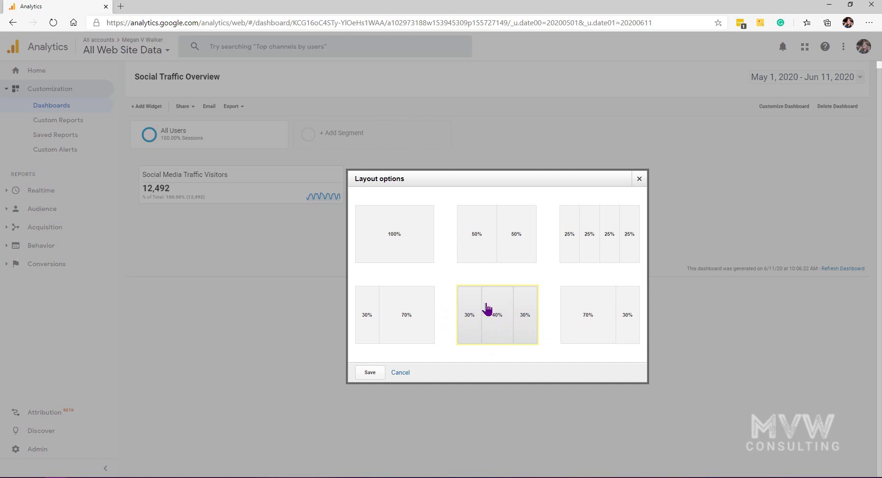
{"action": "left_click", "coordinate": [482, 255]}
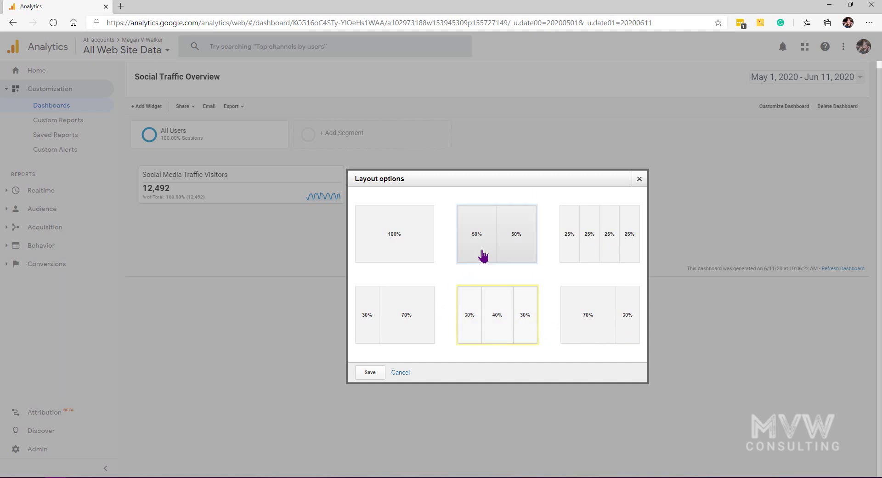
{"action": "left_click", "coordinate": [369, 373]}
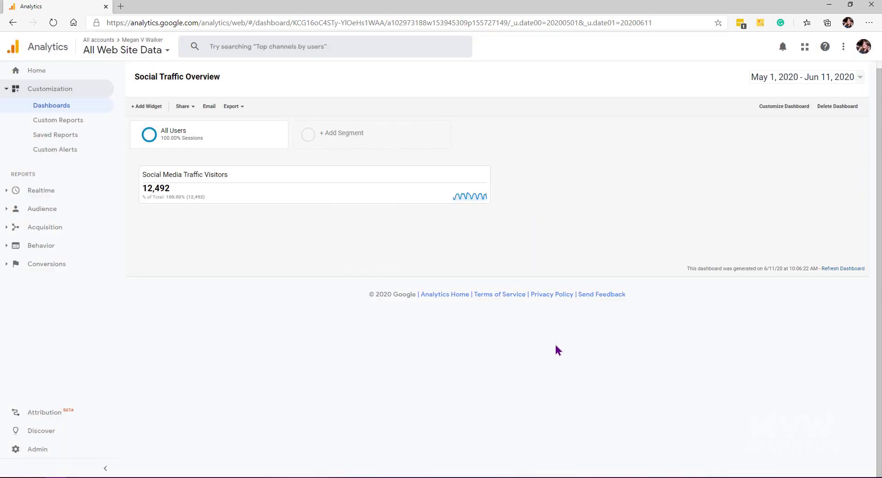
Add a real-time table widget with Page as its first column, keeping 10 rows
{"action": "left_click", "coordinate": [145, 108]}
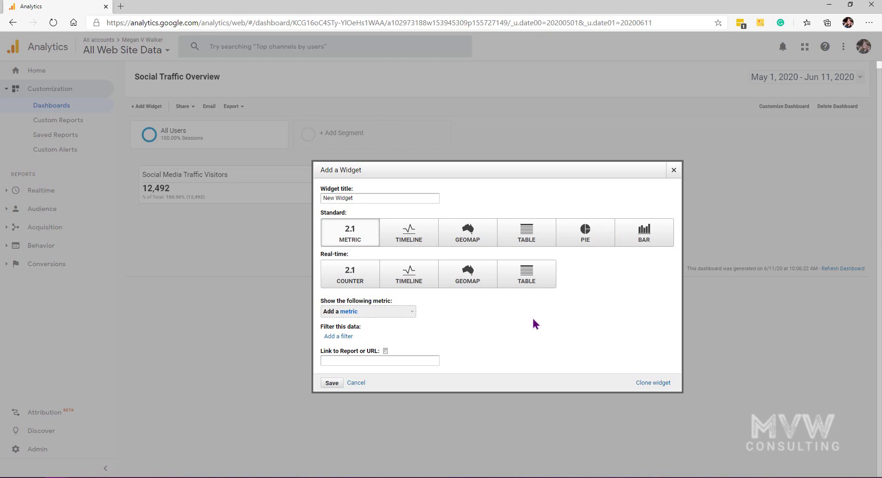
{"action": "left_click", "coordinate": [535, 281]}
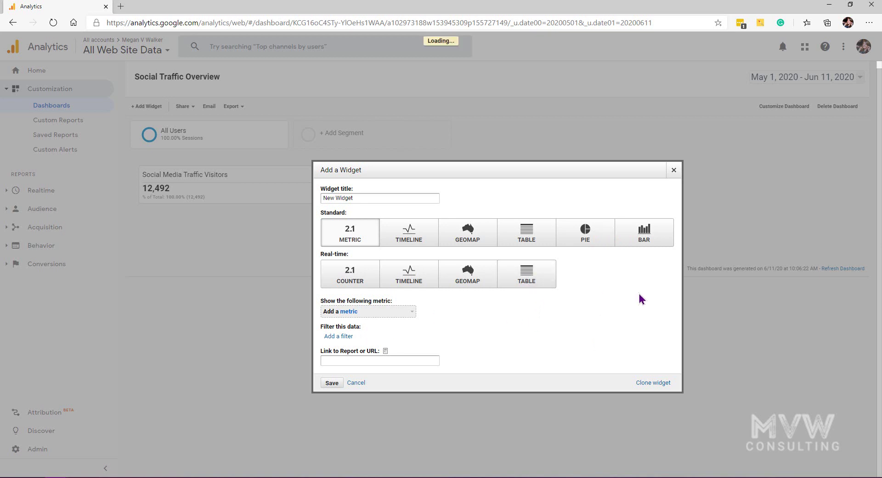
{"action": "scroll", "coordinate": [469, 317], "scroll_direction": "down", "scroll_amount": 1}
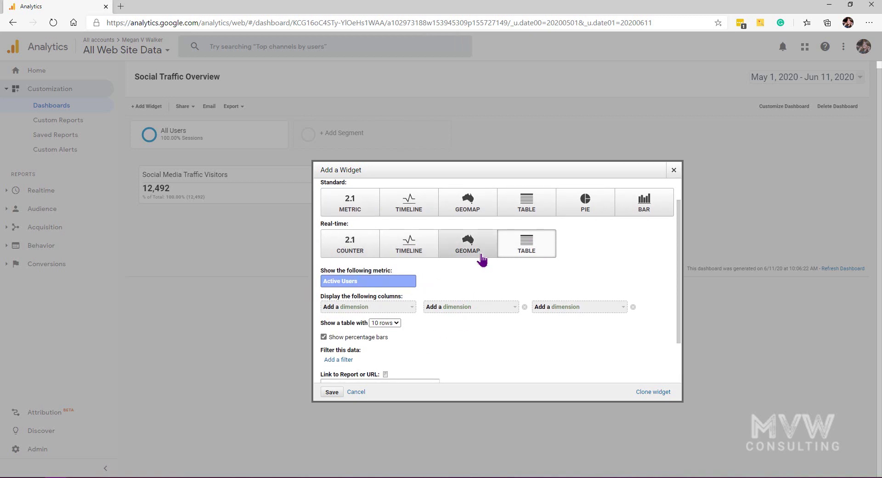
{"action": "left_click", "coordinate": [412, 308]}
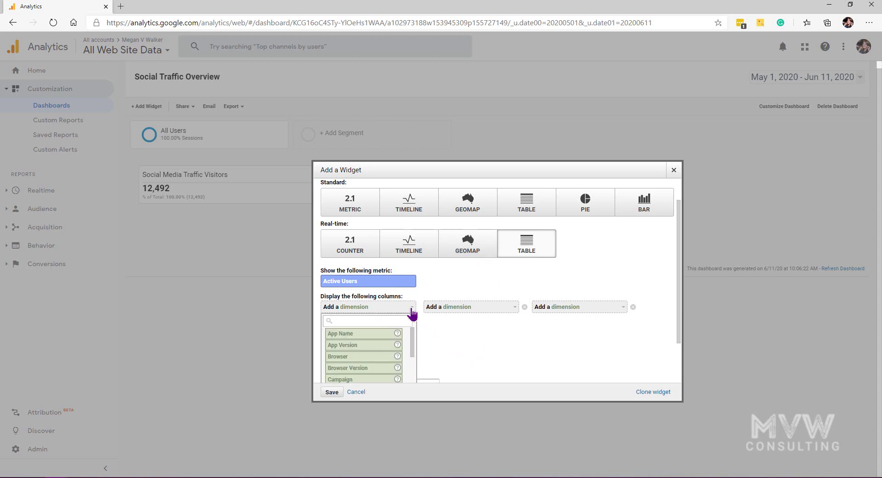
{"action": "type", "text": "pag"}
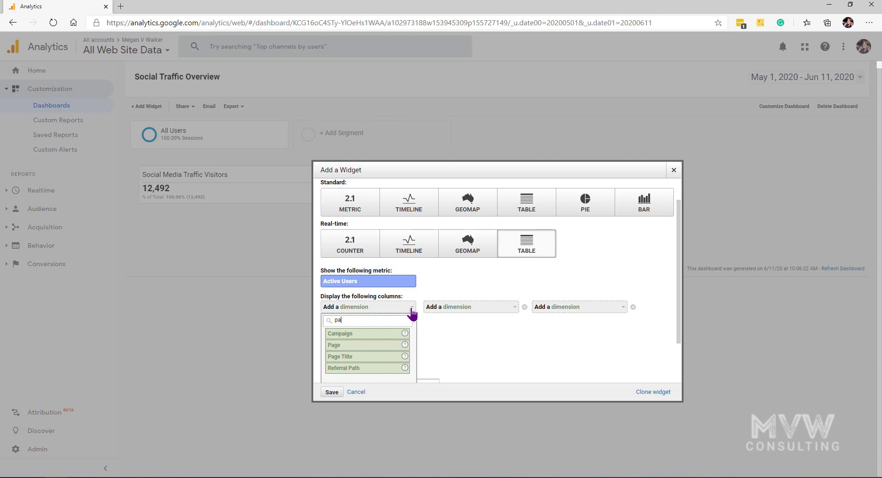
{"action": "left_click", "coordinate": [363, 333]}
{"action": "scroll", "coordinate": [535, 335], "scroll_direction": "down", "scroll_amount": 2}
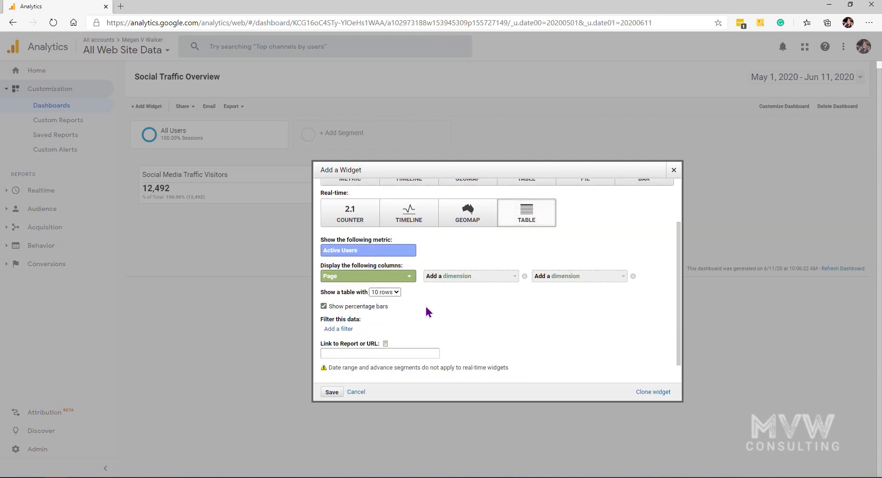
{"action": "left_click", "coordinate": [394, 293]}
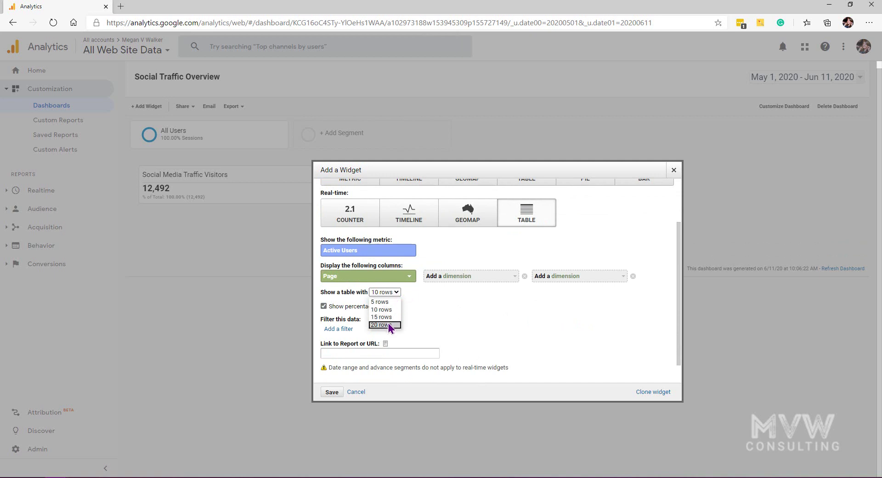
{"action": "left_click", "coordinate": [508, 319]}
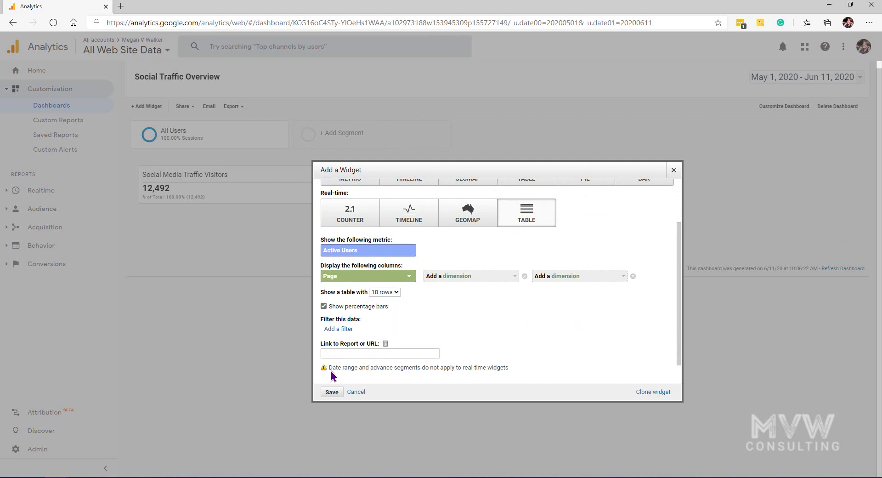
Save the table widget under the title Pages Visited and move it to the dashboard's second column
{"action": "scroll", "coordinate": [506, 303], "scroll_direction": "up", "scroll_amount": 2}
{"action": "triple_click", "coordinate": [367, 197]}
{"action": "type", "text": "Pages Visit"}
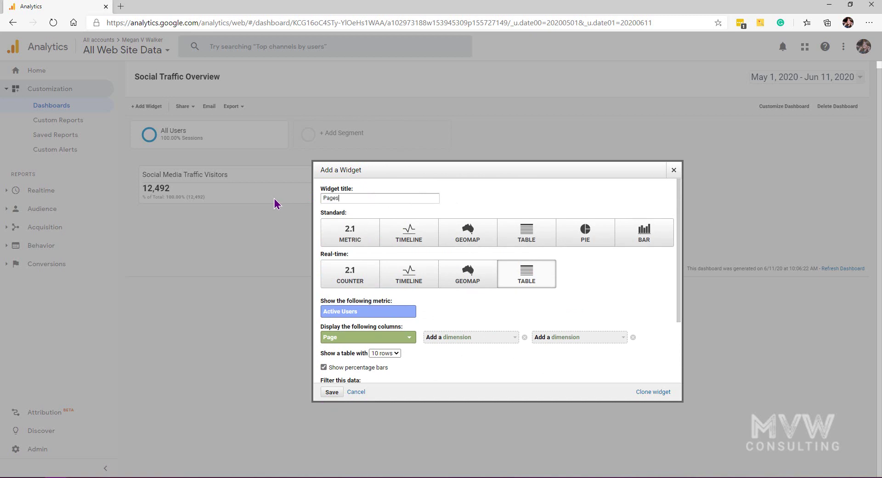
{"action": "type", "text": "ed"}
{"action": "left_click", "coordinate": [331, 392]}
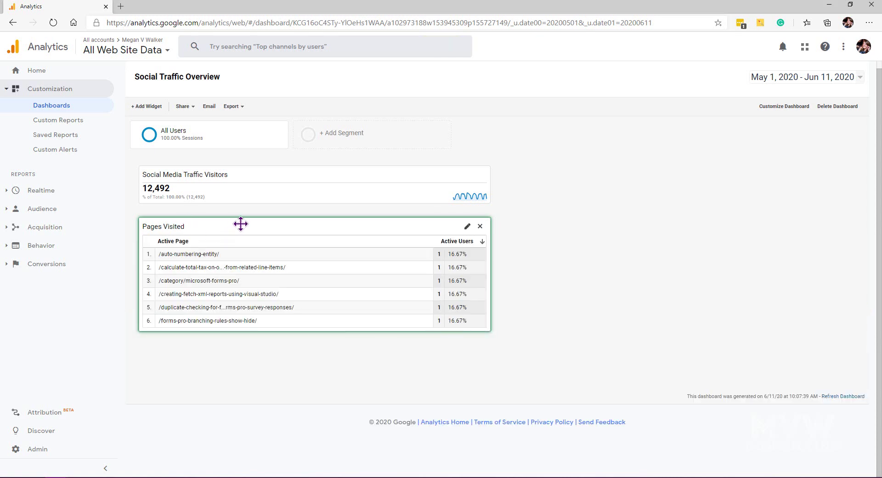
{"action": "left_click_drag", "start_coordinate": [237, 229], "coordinate": [561, 205]}
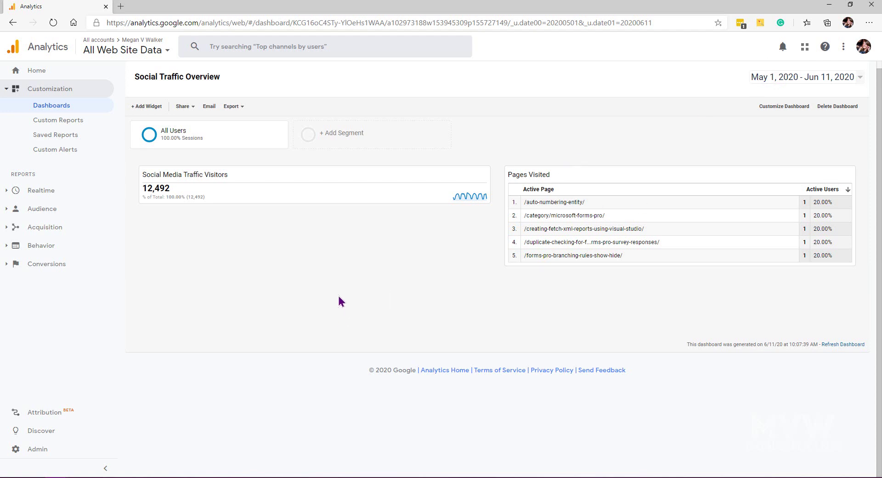
Add a real-time geomap widget of Active Users by country, with the region set to The World
{"action": "left_click", "coordinate": [134, 109]}
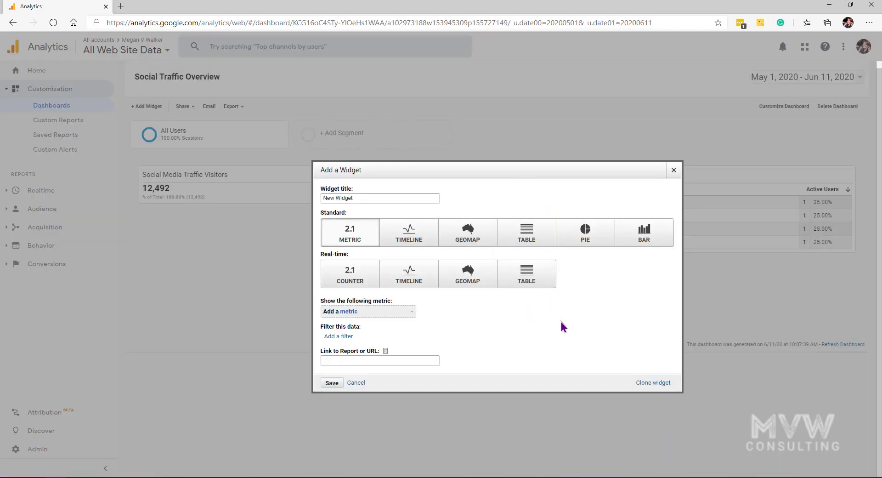
{"action": "left_click", "coordinate": [469, 281]}
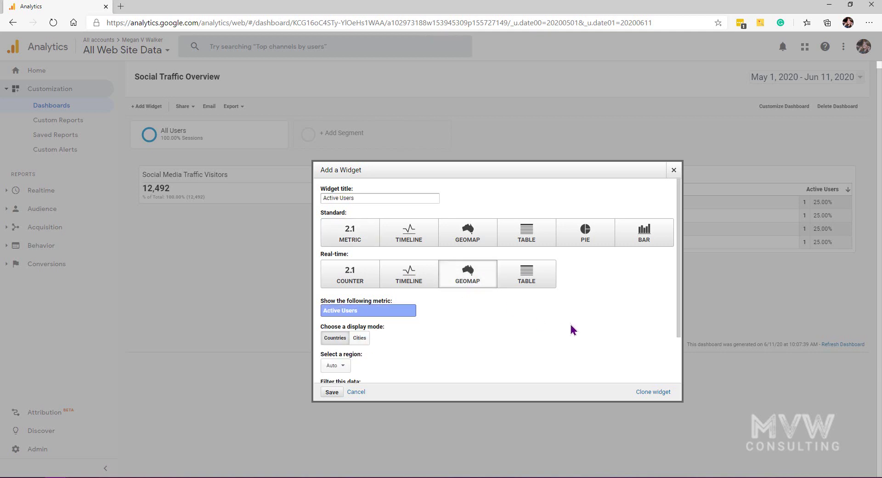
{"action": "scroll", "coordinate": [573, 329], "scroll_direction": "down", "scroll_amount": 1}
{"action": "scroll", "coordinate": [400, 312], "scroll_direction": "down", "scroll_amount": 1}
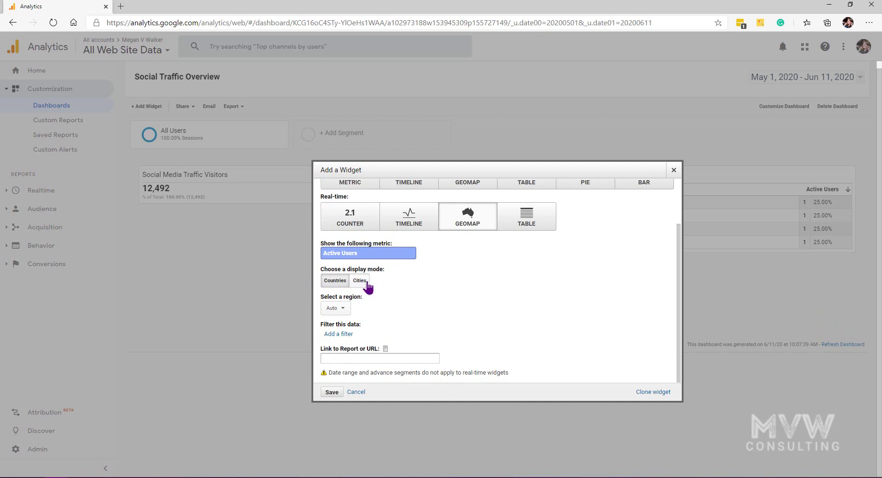
{"action": "left_click", "coordinate": [338, 308]}
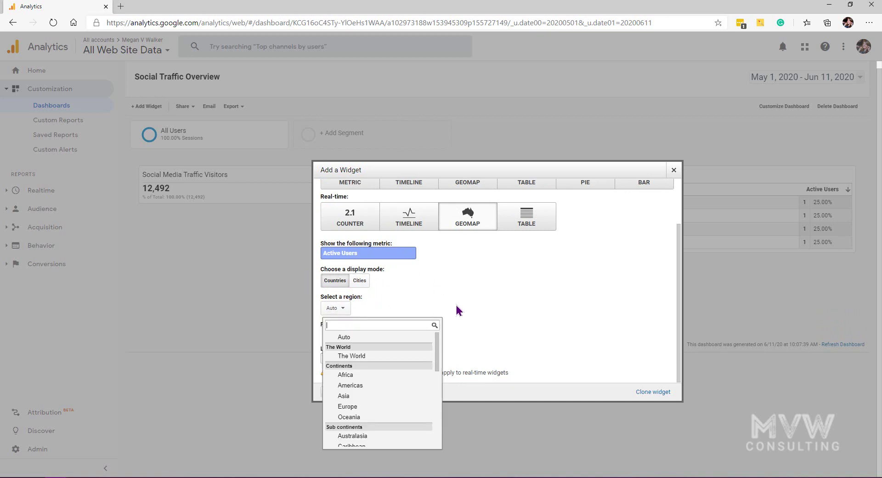
{"action": "left_click", "coordinate": [377, 356]}
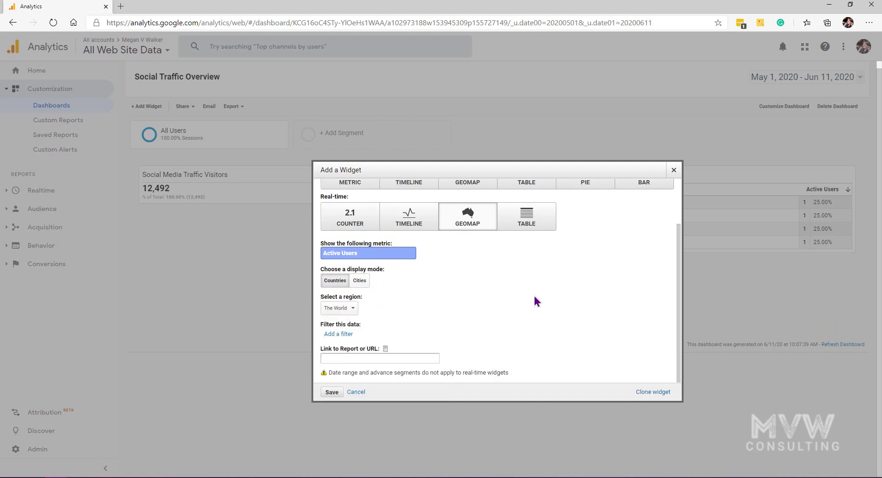
{"action": "left_click", "coordinate": [331, 392]}
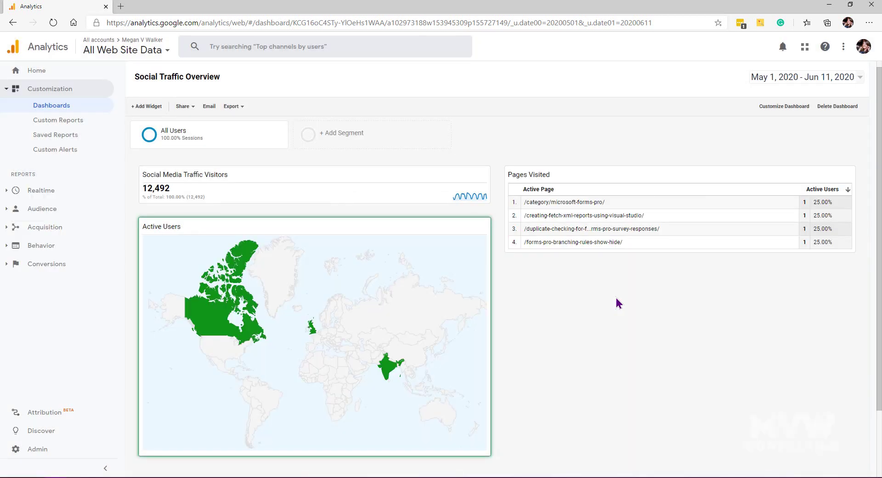
Move the Active Users map widget beneath the Pages Visited table in the second column
{"action": "mouse_move", "coordinate": [271, 335]}
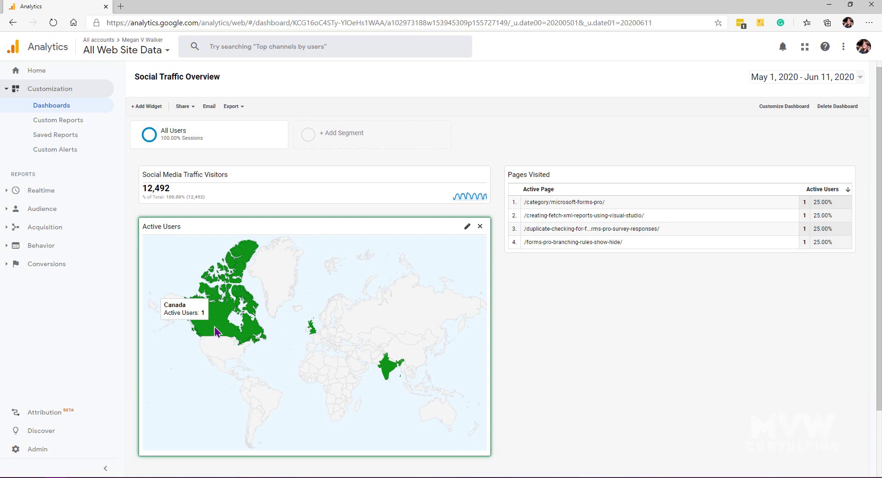
{"action": "mouse_move", "coordinate": [314, 332]}
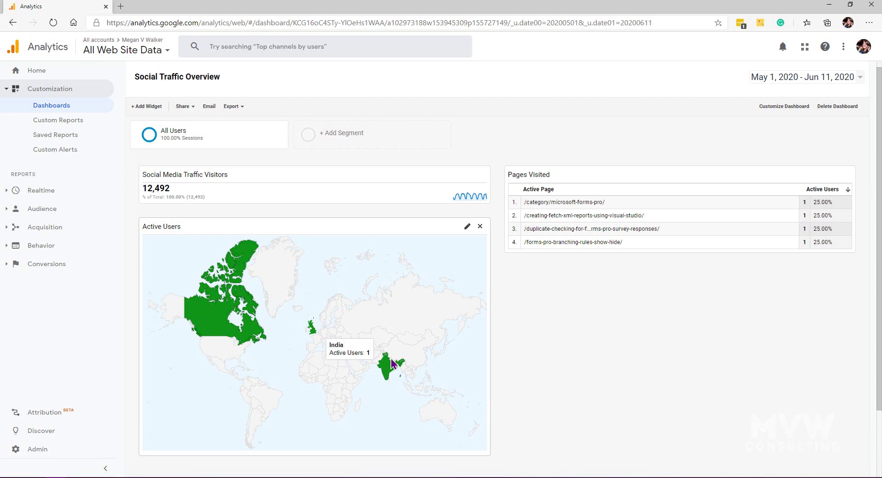
{"action": "left_click_drag", "start_coordinate": [495, 267], "coordinate": [528, 284]}
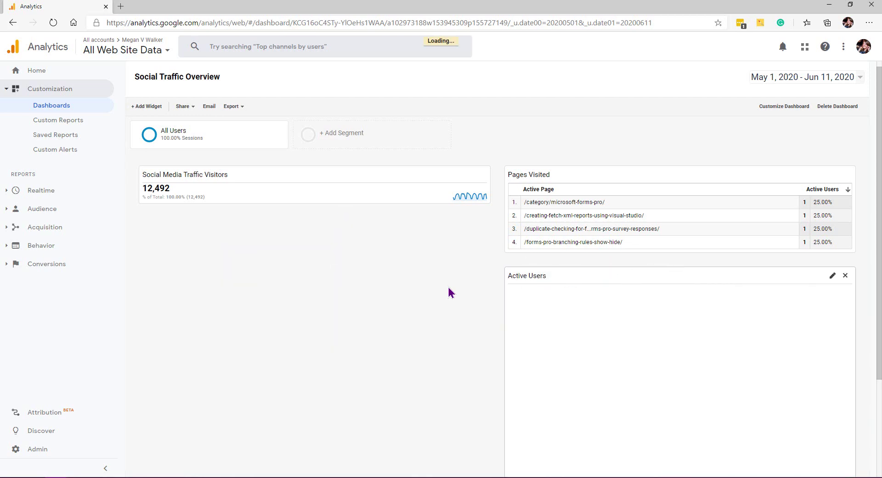
{"action": "scroll", "coordinate": [485, 289], "scroll_direction": "down", "scroll_amount": 1}
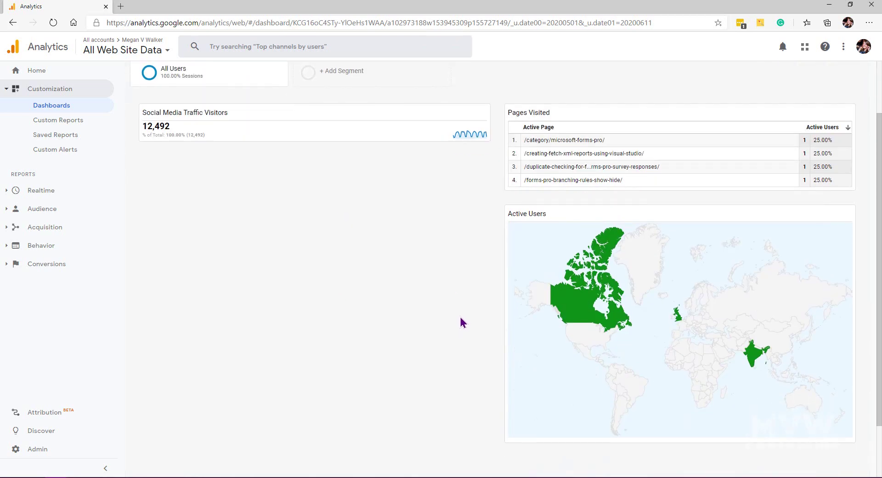
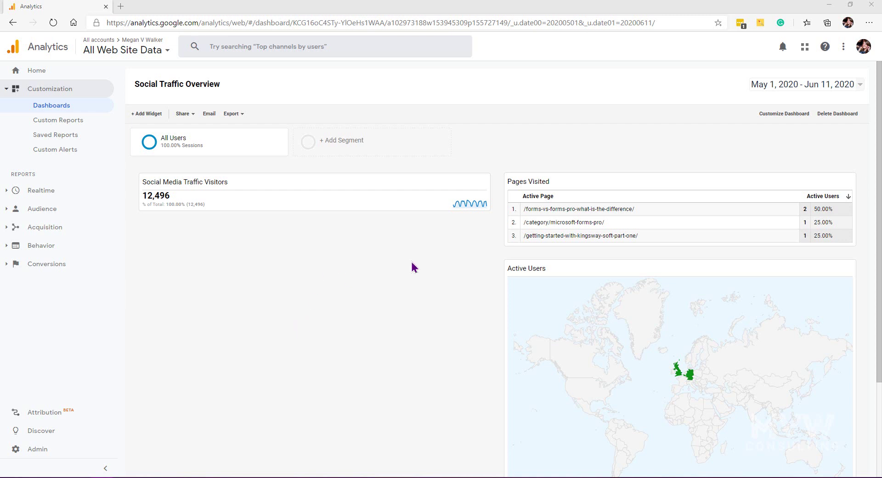
Add a filter on the Social Network dimension to the Social Media Traffic Visitors widget
{"action": "left_click", "coordinate": [467, 184]}
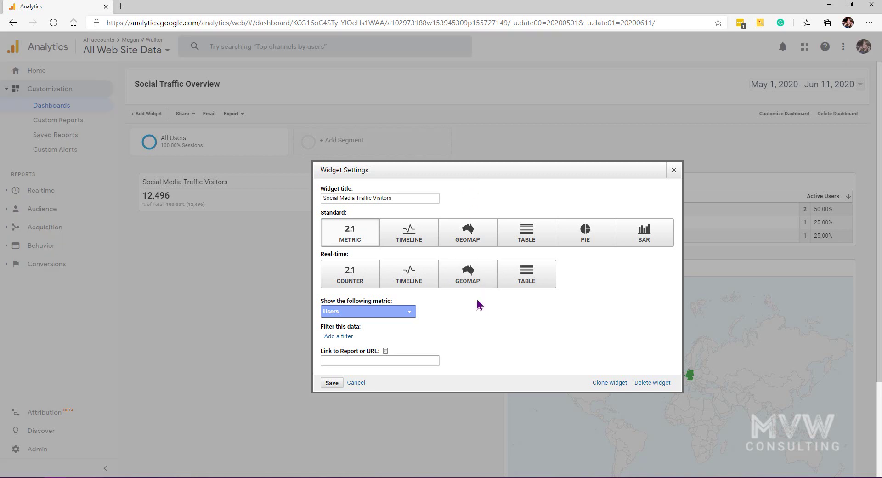
{"action": "scroll", "coordinate": [476, 303], "scroll_direction": "down", "scroll_amount": 3}
{"action": "left_click", "coordinate": [339, 214]}
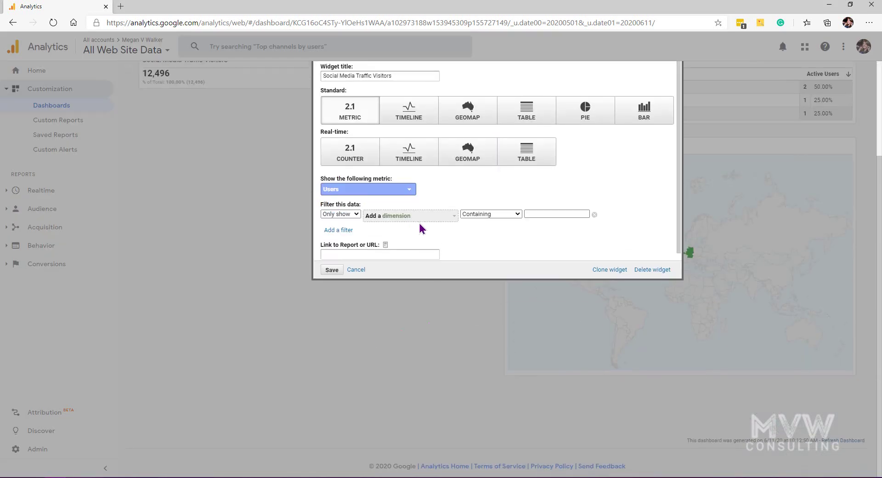
{"action": "left_click", "coordinate": [393, 217]}
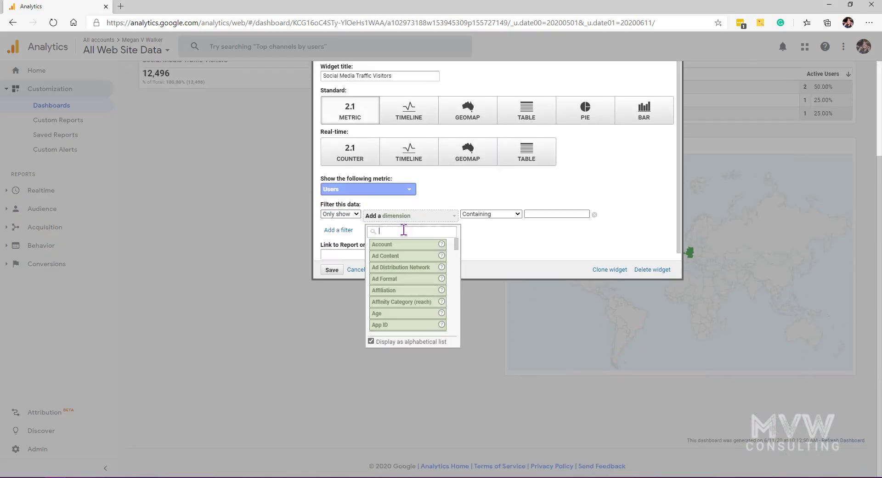
{"action": "type", "text": "social"}
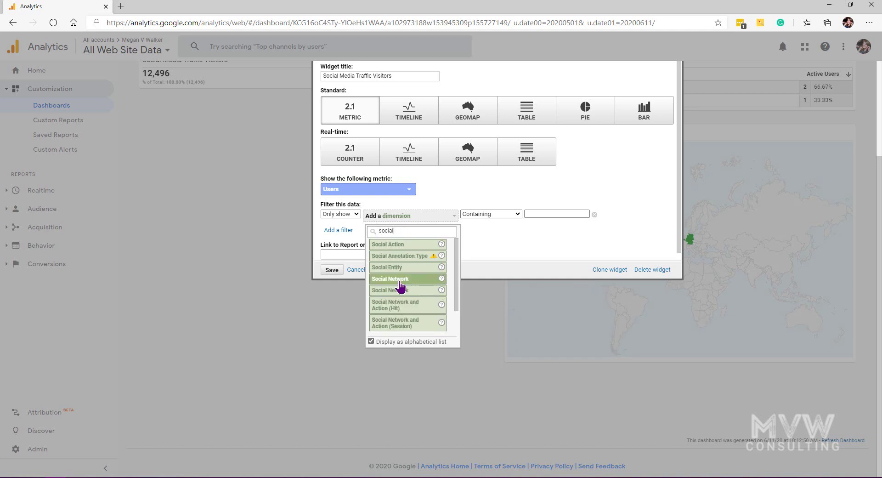
{"action": "mouse_move", "coordinate": [442, 281]}
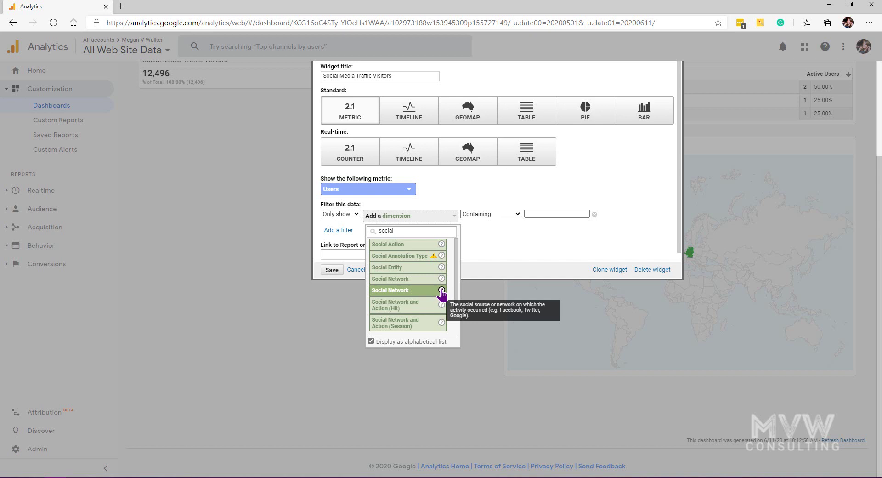
{"action": "left_click", "coordinate": [411, 279]}
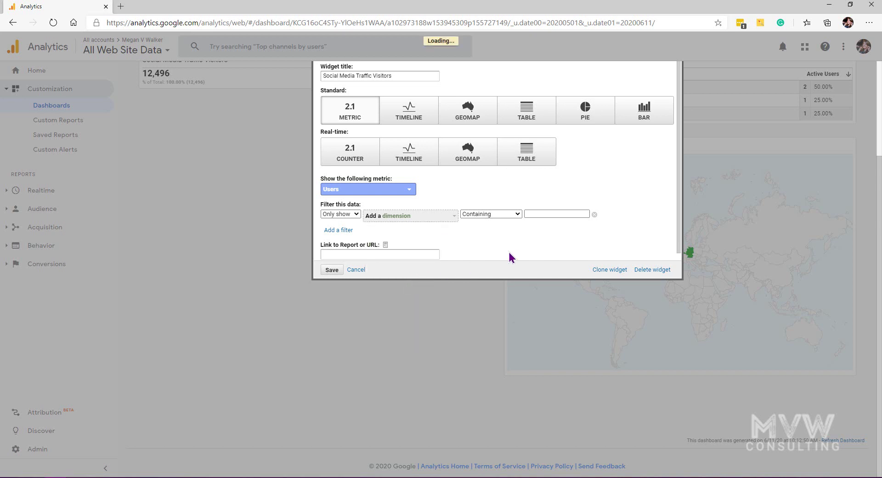
Set the filter to Don't show Social Network values exactly matching (not set) and save the widget
{"action": "left_click", "coordinate": [515, 214]}
{"action": "left_click", "coordinate": [482, 223]}
{"action": "left_click", "coordinate": [534, 213]}
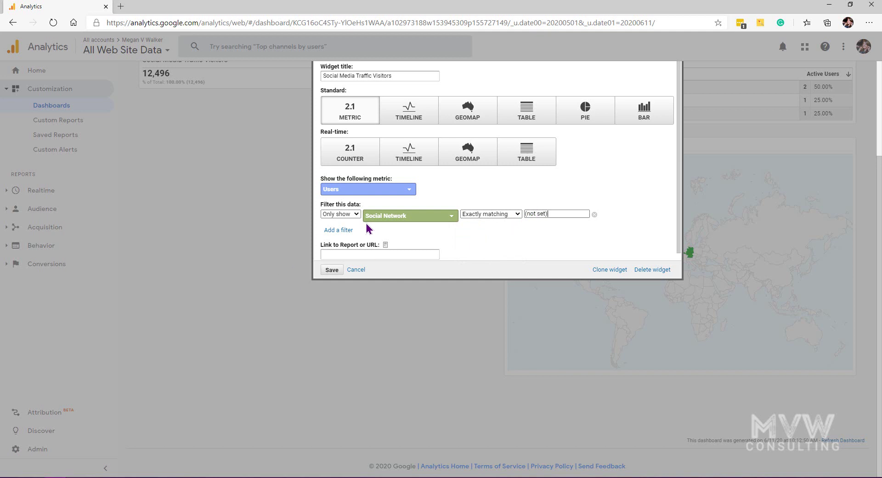
{"action": "left_click", "coordinate": [353, 214]}
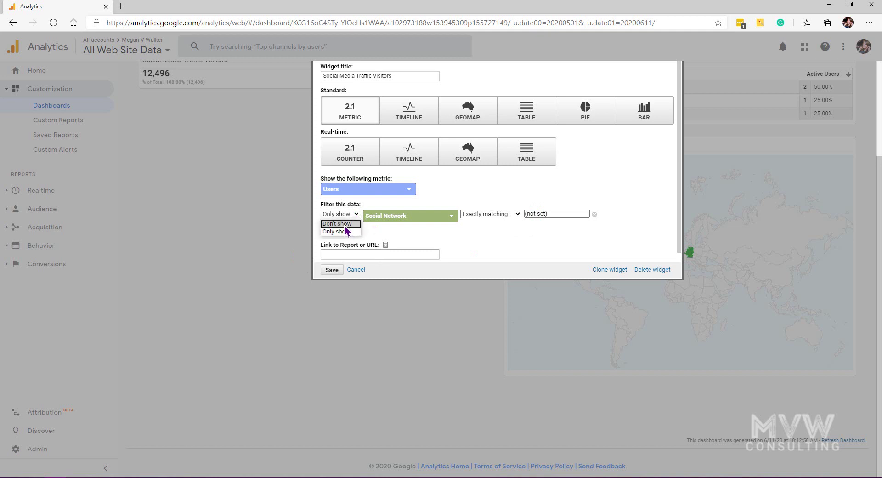
{"action": "left_click", "coordinate": [345, 230]}
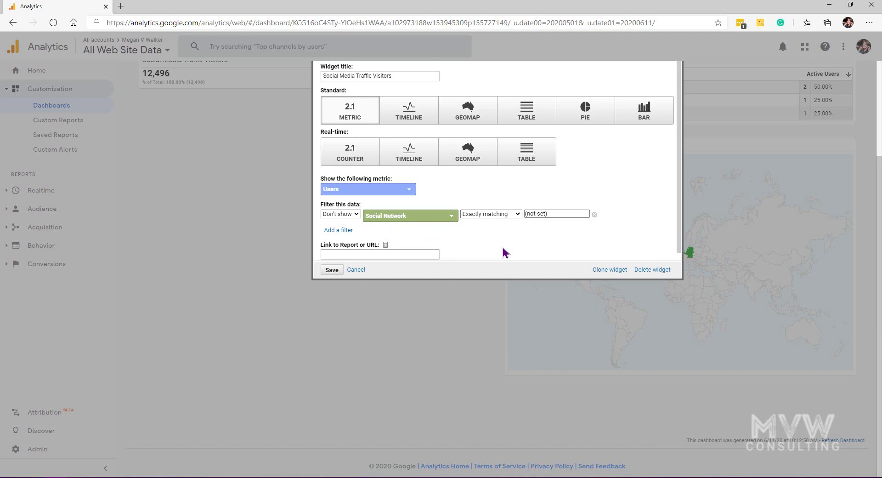
{"action": "left_click", "coordinate": [331, 271]}
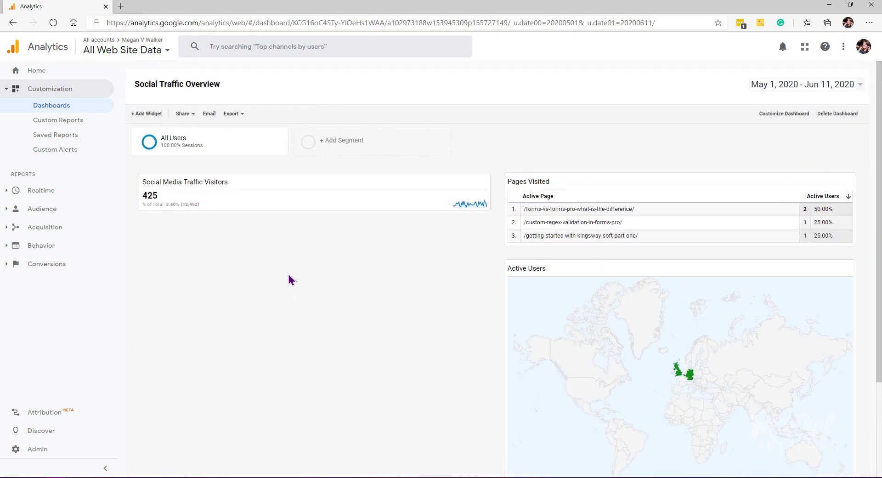
Start a new standard pie chart widget and open its metric choices
{"action": "left_click", "coordinate": [138, 114]}
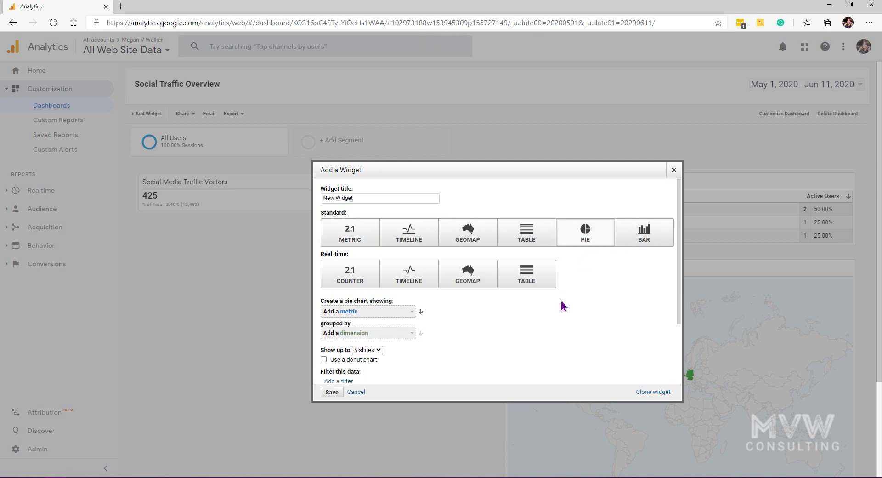
{"action": "scroll", "coordinate": [452, 317], "scroll_direction": "down", "scroll_amount": 1}
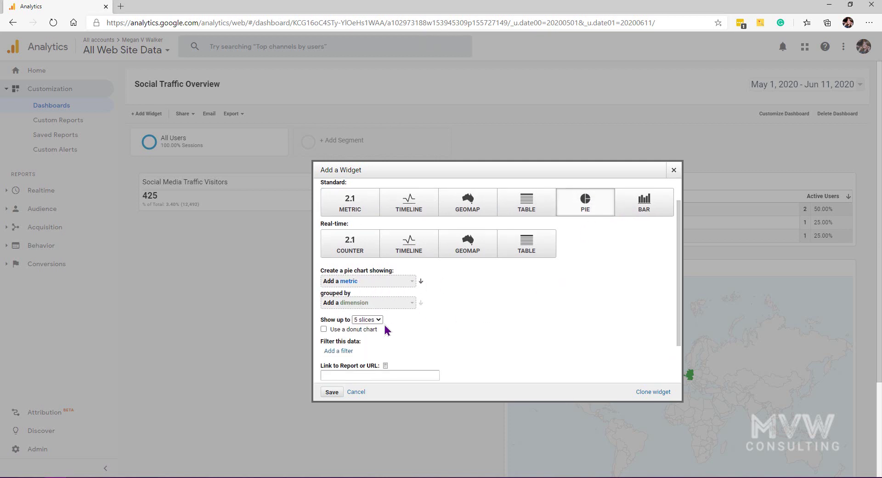
{"action": "left_click", "coordinate": [392, 282]}
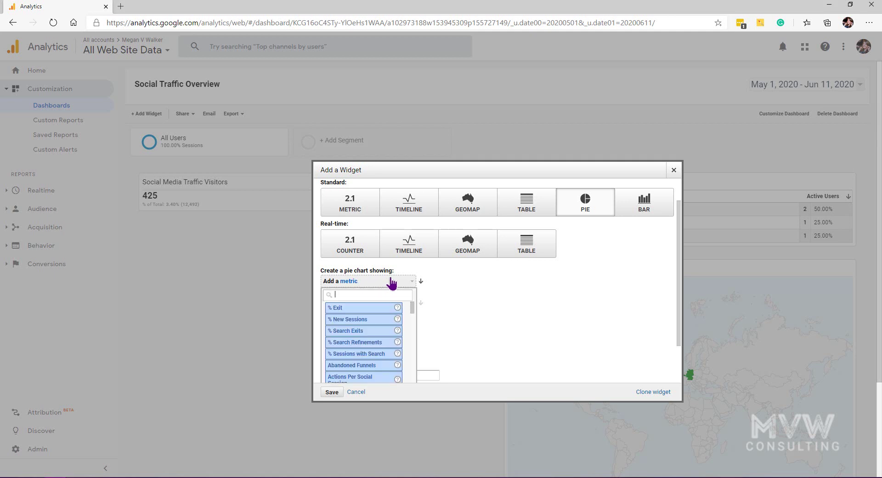
{"action": "type", "text": "vis"}
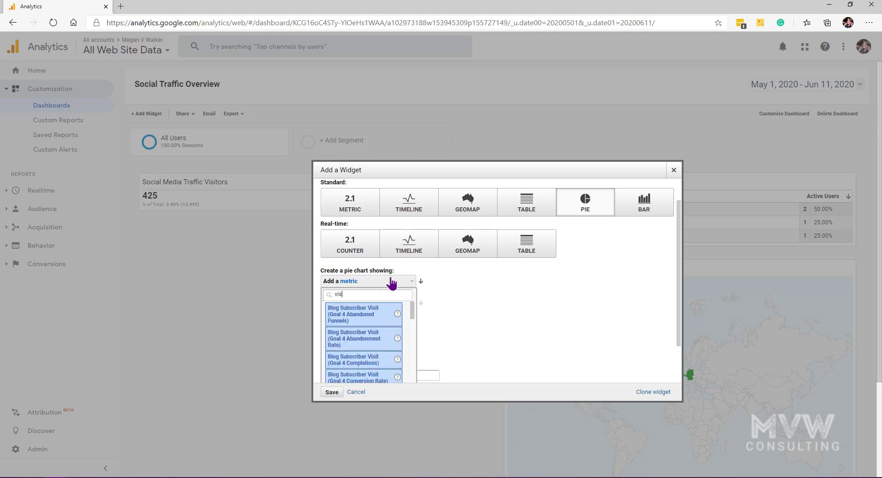
{"action": "type", "text": "it"}
{"action": "scroll", "coordinate": [395, 327], "scroll_direction": "down", "scroll_amount": 10}
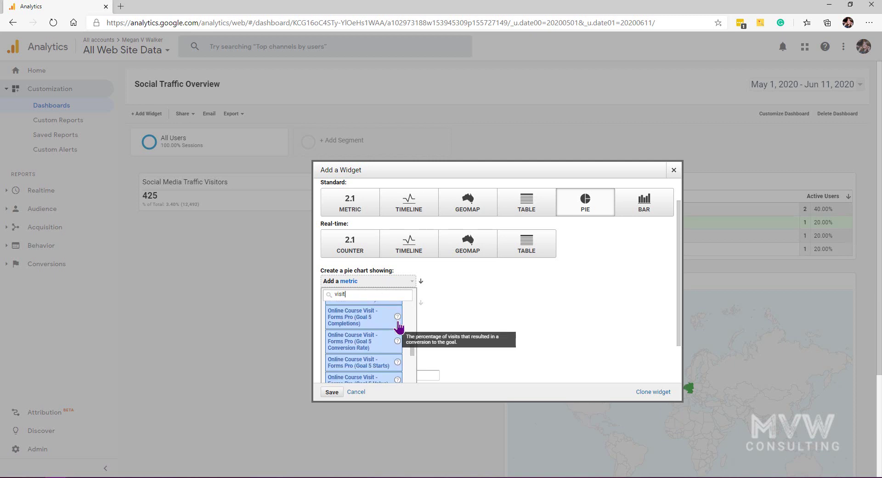
{"action": "scroll", "coordinate": [398, 328], "scroll_direction": "down", "scroll_amount": 3}
Set the pie chart's metric to Users
{"action": "left_click", "coordinate": [374, 294]}
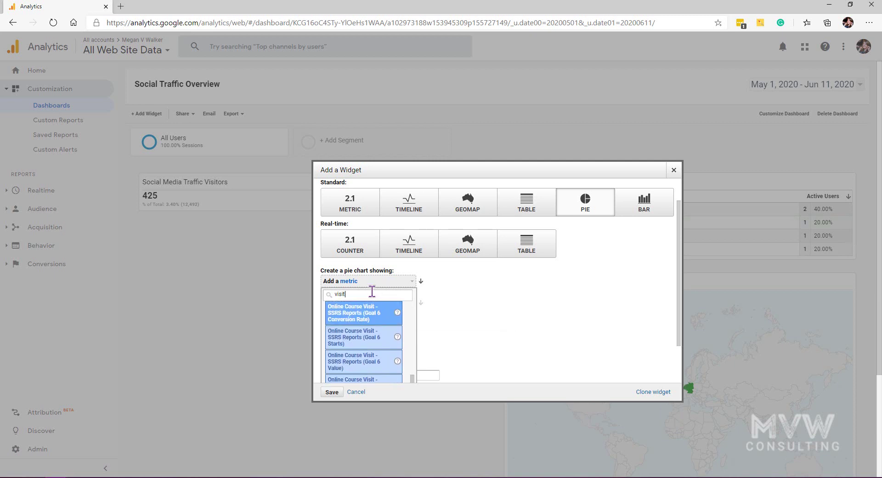
{"action": "type", "text": "user"}
{"action": "scroll", "coordinate": [383, 330], "scroll_direction": "down", "scroll_amount": 5}
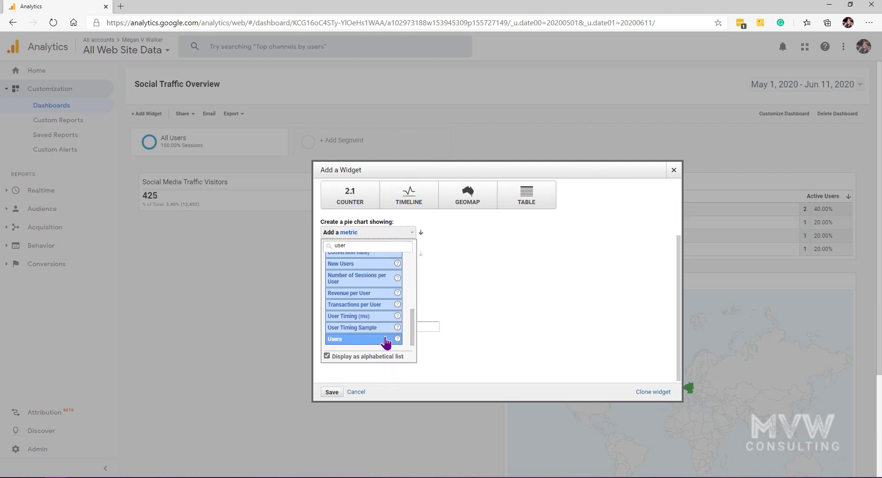
{"action": "left_click", "coordinate": [370, 337]}
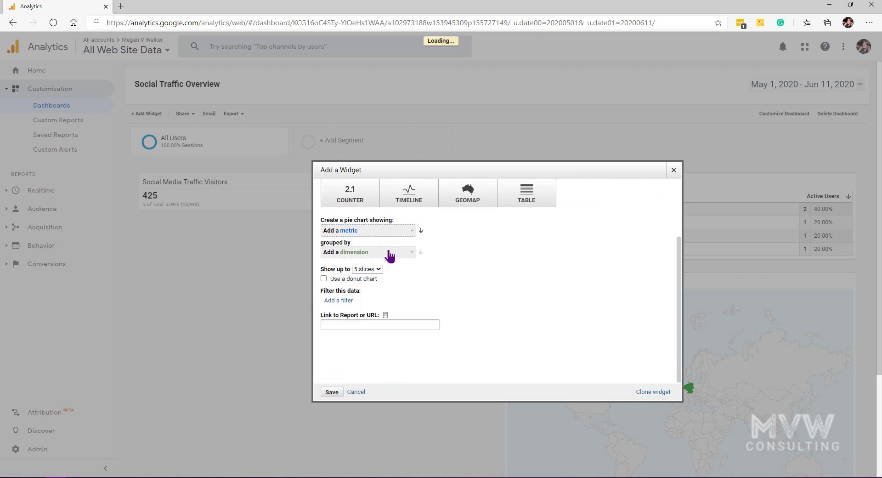
Group the pie chart by the Social Network dimension
{"action": "left_click", "coordinate": [381, 333]}
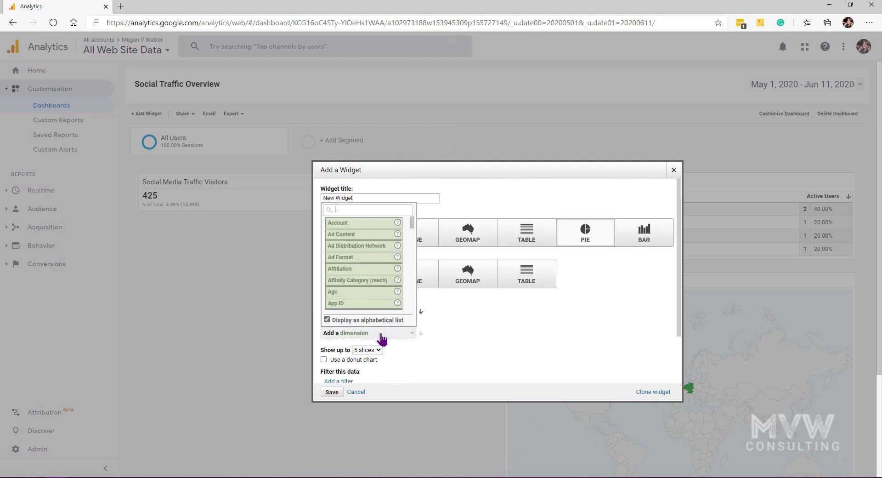
{"action": "type", "text": "soci"}
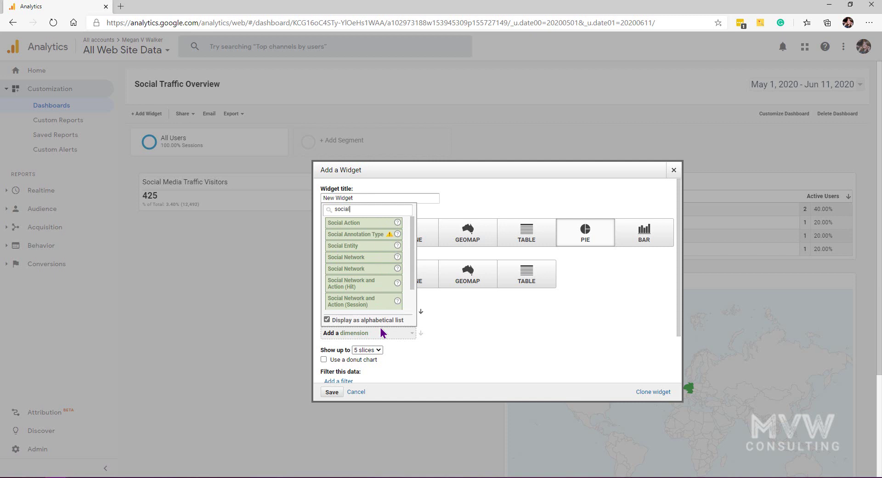
{"action": "type", "text": "al"}
{"action": "left_click", "coordinate": [363, 256]}
{"action": "scroll", "coordinate": [470, 318], "scroll_direction": "down", "scroll_amount": 2}
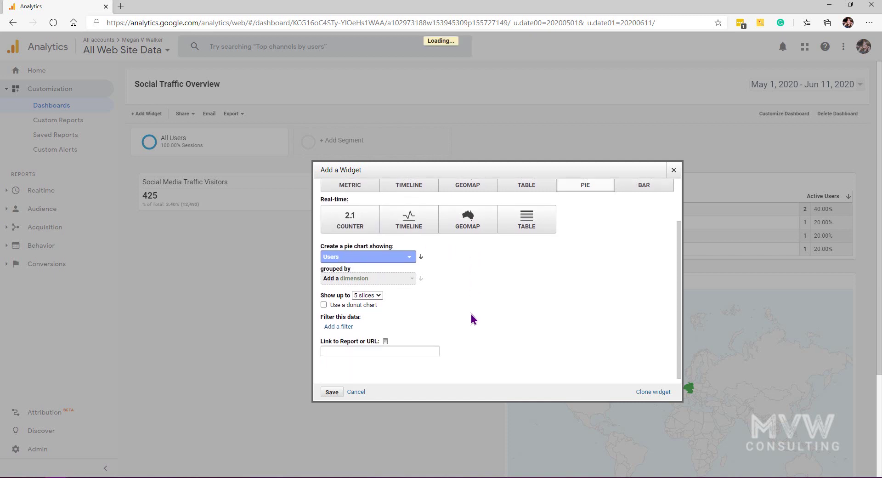
{"action": "scroll", "coordinate": [368, 372], "scroll_direction": "down", "scroll_amount": 3}
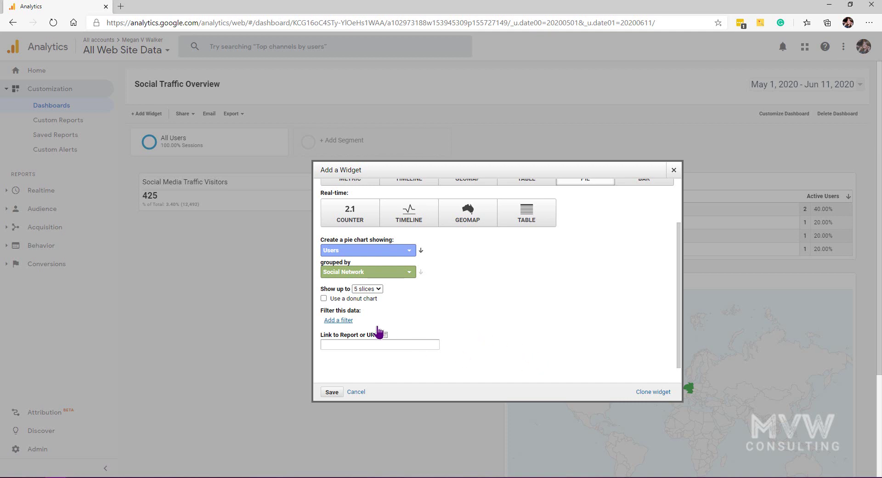
{"action": "left_click", "coordinate": [349, 321]}
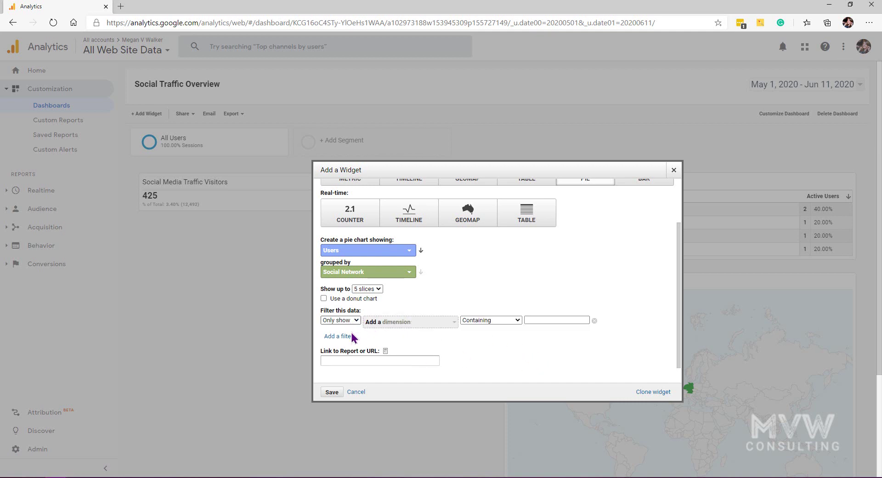
{"action": "left_click", "coordinate": [352, 320]}
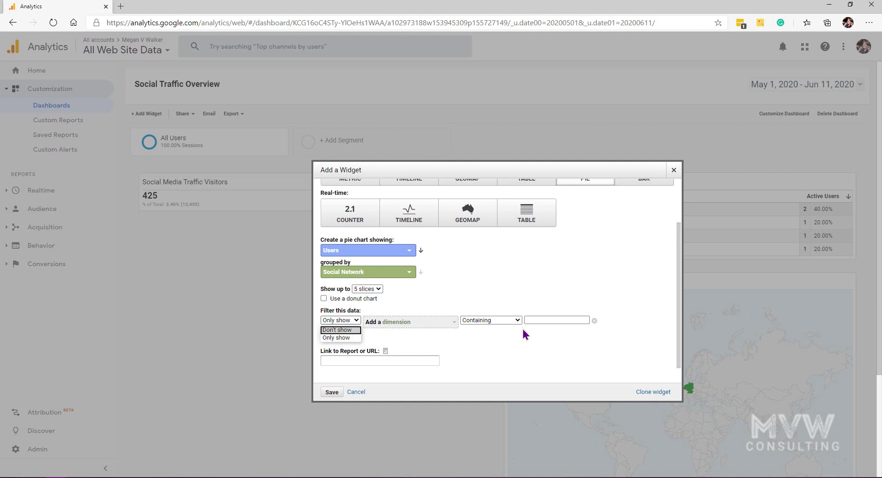
{"action": "left_click", "coordinate": [593, 322]}
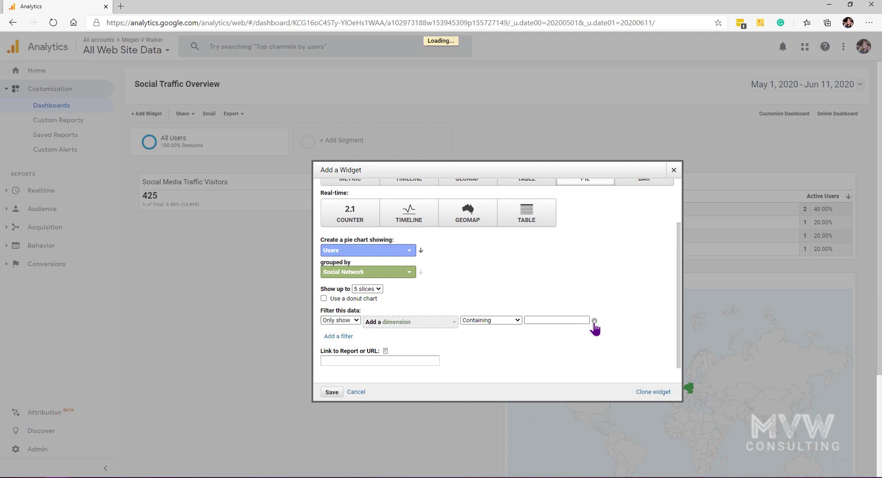
{"action": "left_click", "coordinate": [594, 321]}
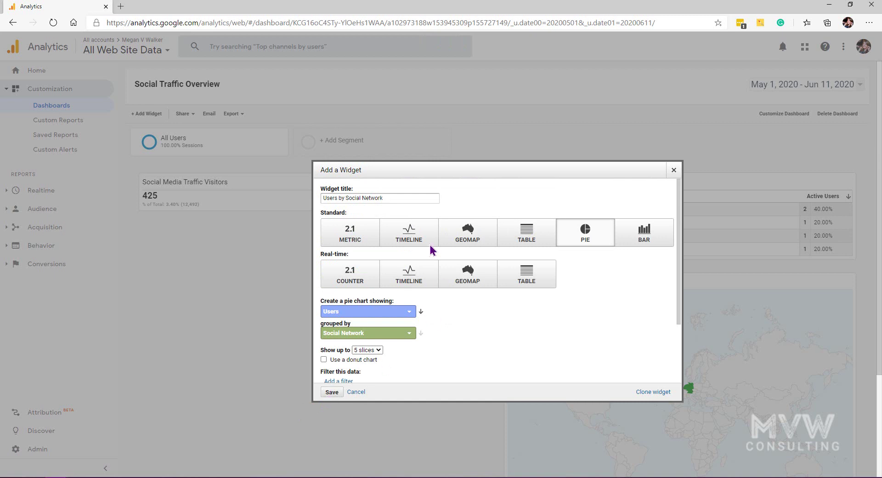
Save the Users by Social Network pie chart widget to the dashboard
{"action": "left_click", "coordinate": [332, 392]}
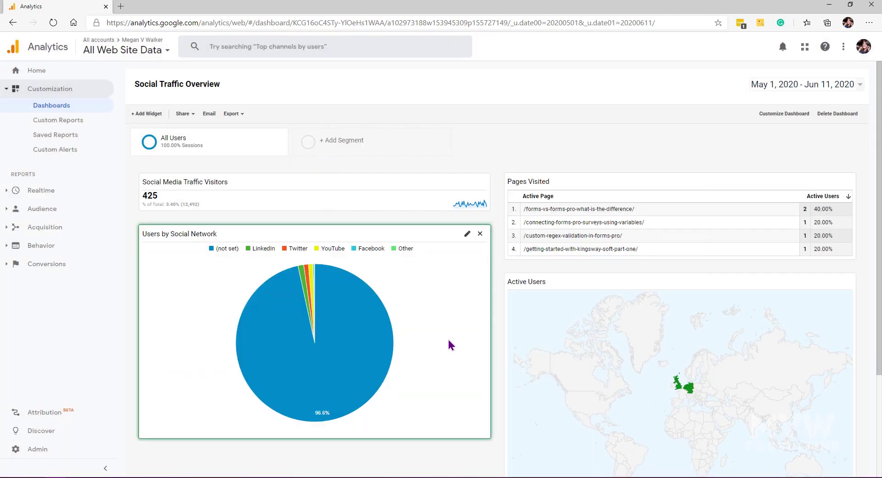
{"action": "mouse_move", "coordinate": [312, 373]}
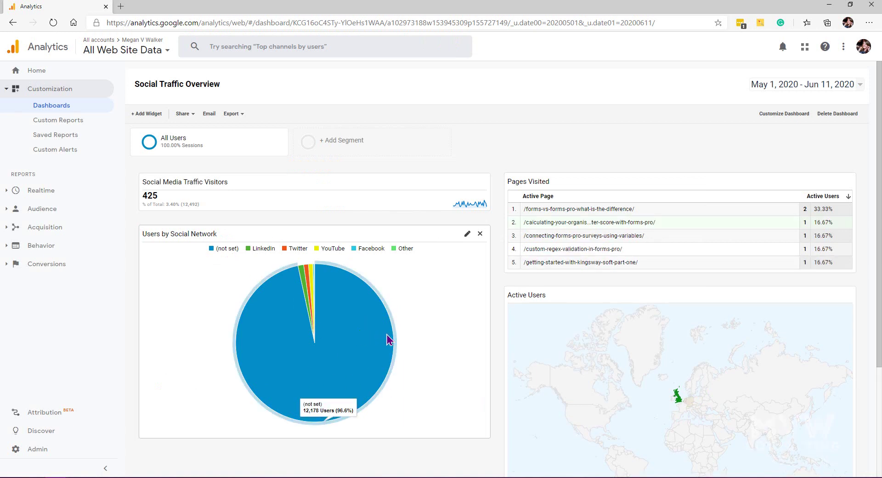
{"action": "mouse_move", "coordinate": [352, 356]}
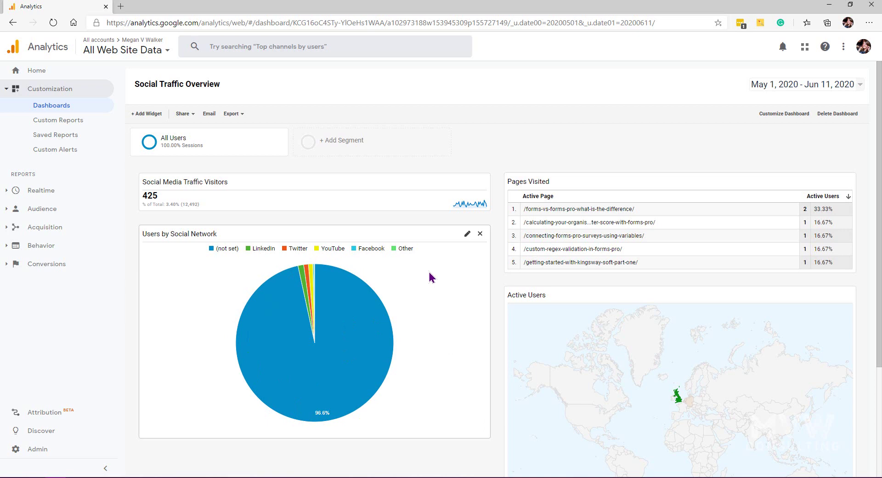
Add a Don't show filter on the Social Network dimension to the Users by Social Network widget
{"action": "left_click", "coordinate": [466, 235]}
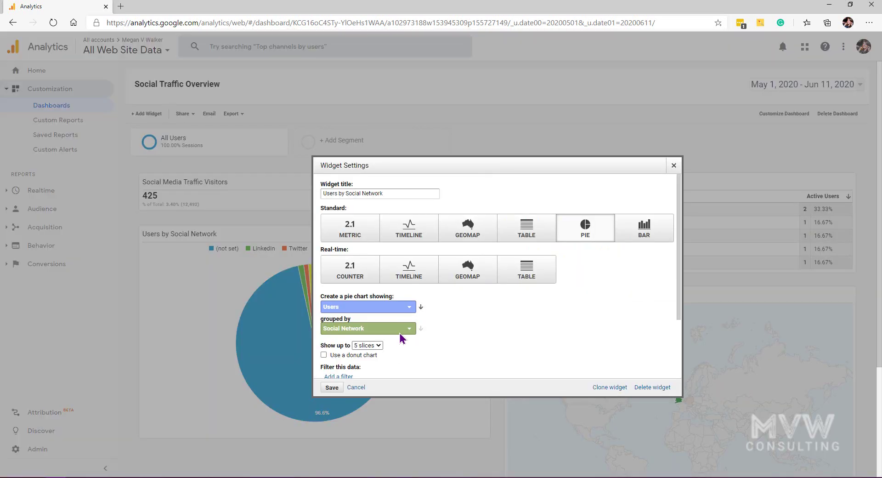
{"action": "scroll", "coordinate": [395, 342], "scroll_direction": "down", "scroll_amount": 1}
{"action": "left_click", "coordinate": [339, 296]}
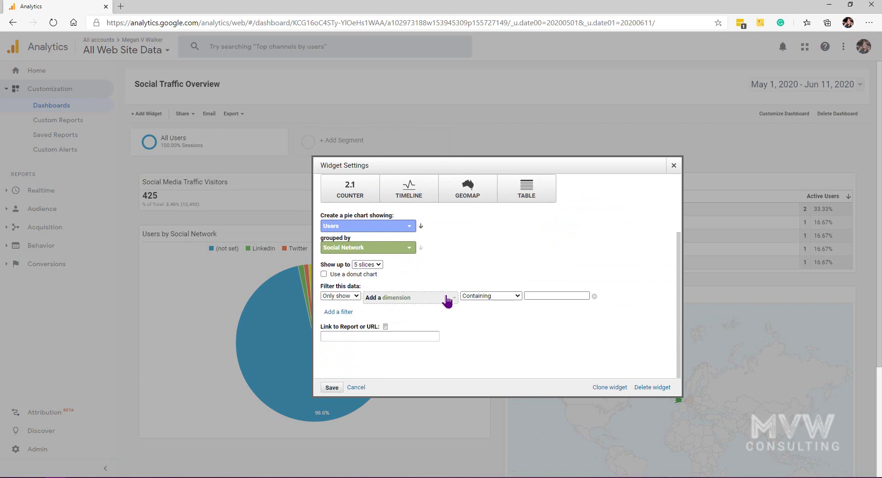
{"action": "left_click", "coordinate": [345, 298]}
{"action": "left_click", "coordinate": [347, 312]}
{"action": "left_click", "coordinate": [349, 295]}
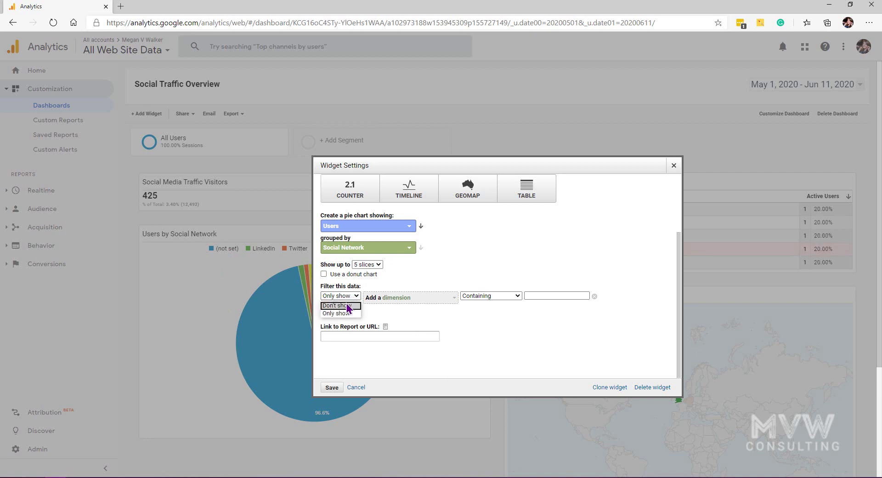
{"action": "left_click", "coordinate": [340, 303]}
{"action": "left_click", "coordinate": [426, 298]}
{"action": "type", "text": "socia"}
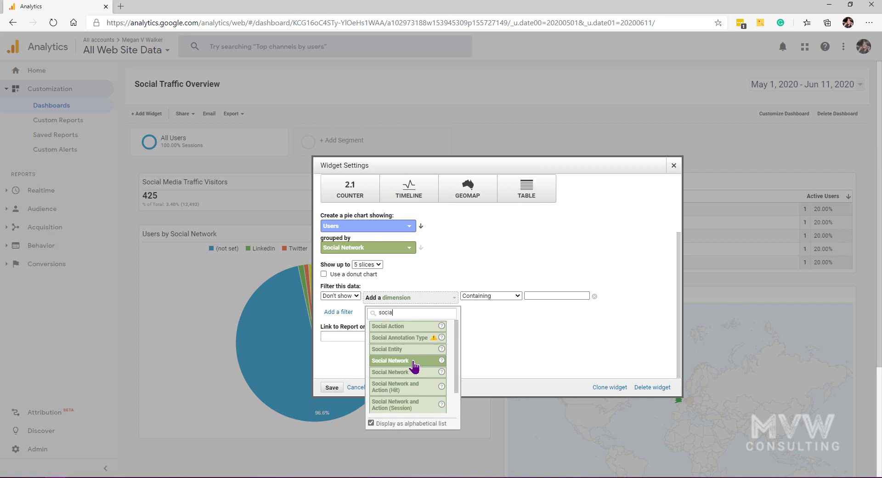
{"action": "left_click", "coordinate": [409, 361]}
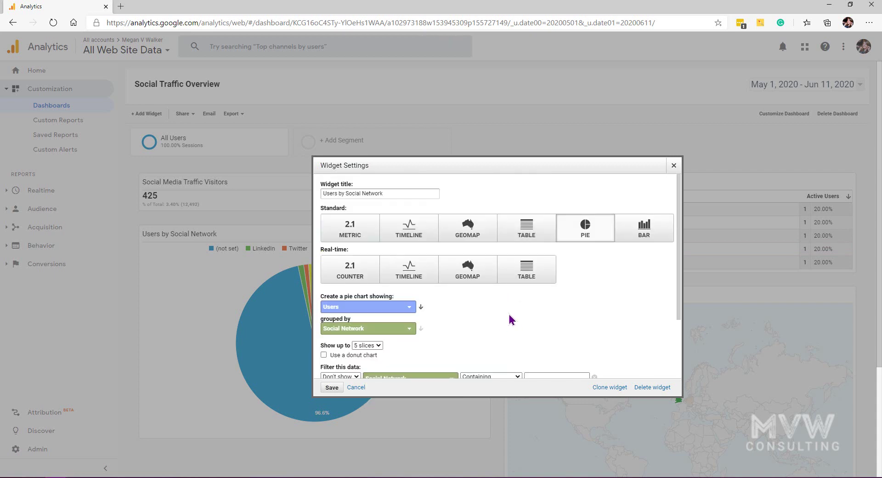
Make the pie chart's filter exclude values exactly matching (not set) and save the widget
{"action": "left_click", "coordinate": [491, 298]}
{"action": "left_click", "coordinate": [480, 306]}
{"action": "left_click", "coordinate": [564, 299]}
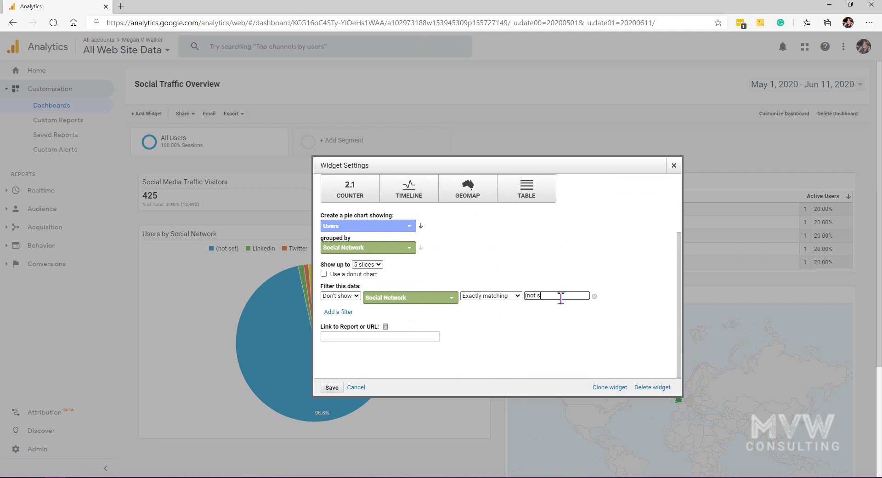
{"action": "left_click", "coordinate": [332, 387]}
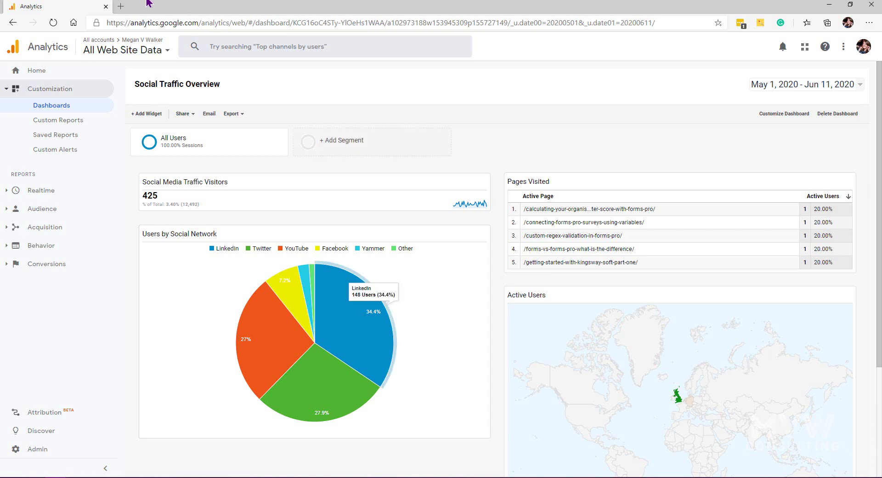
Return to the list of dashboards and reopen the Social Traffic Overview dashboard
{"action": "left_click", "coordinate": [51, 106]}
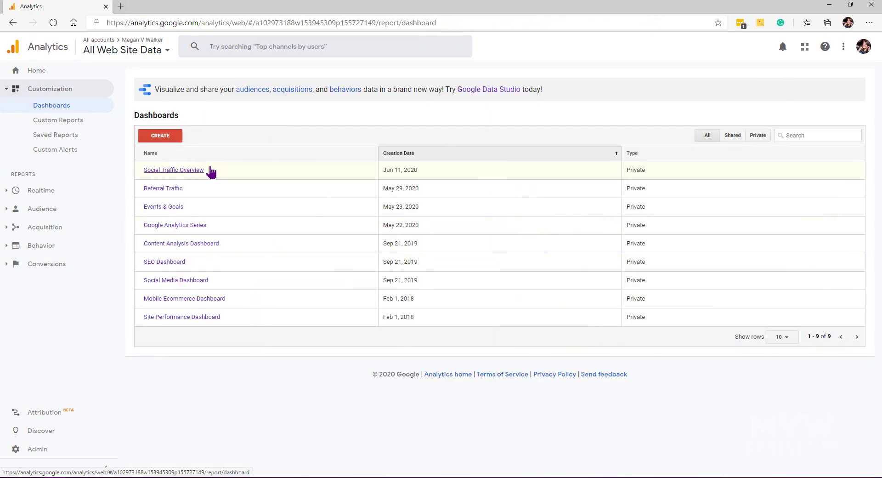
{"action": "left_click", "coordinate": [191, 171]}
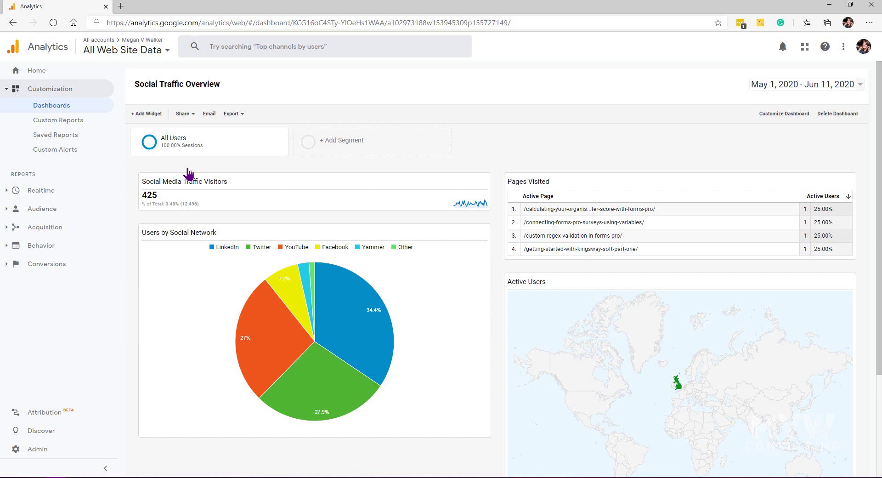
Open the Referral Traffic dashboard from the dashboards list and look through its widgets
{"action": "left_click", "coordinate": [60, 106]}
{"action": "left_click", "coordinate": [152, 173]}
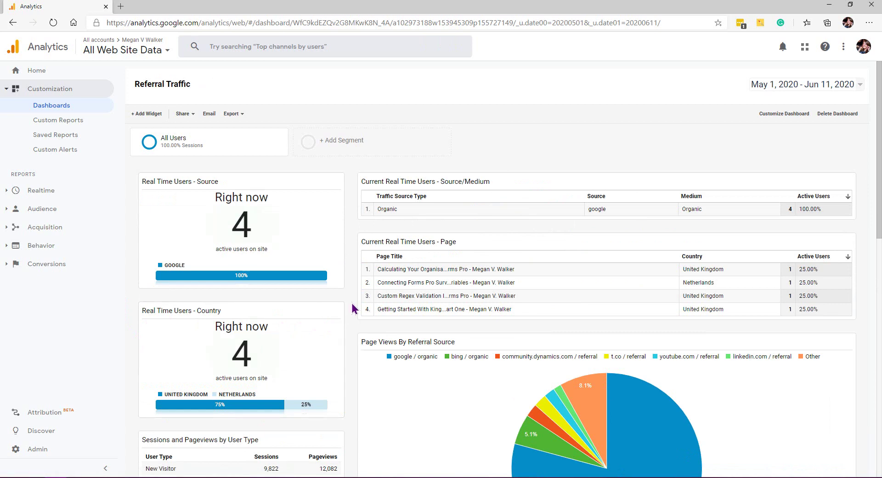
{"action": "scroll", "coordinate": [354, 309], "scroll_direction": "down", "scroll_amount": 3}
{"action": "scroll", "coordinate": [403, 324], "scroll_direction": "down", "scroll_amount": 4}
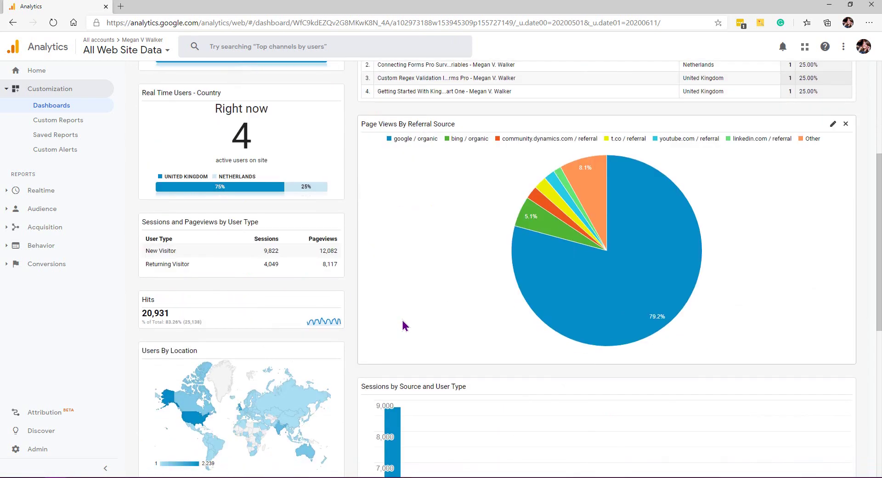
{"action": "scroll", "coordinate": [281, 412], "scroll_direction": "up", "scroll_amount": 7}
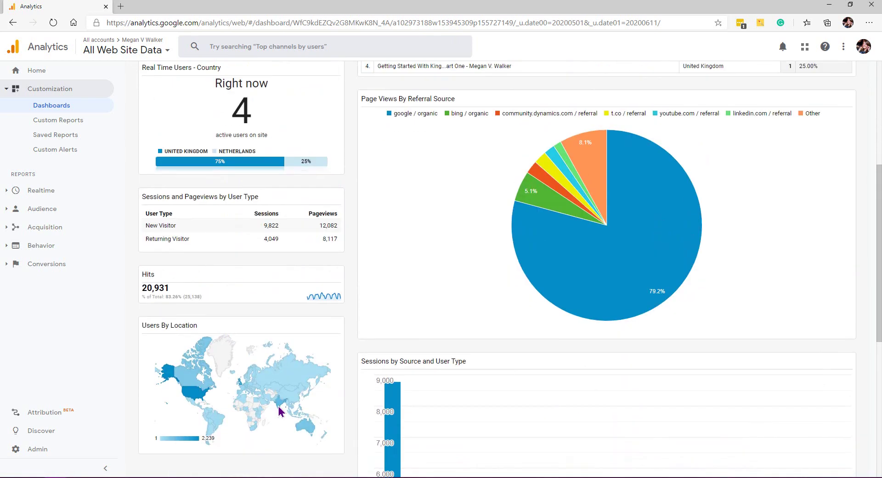